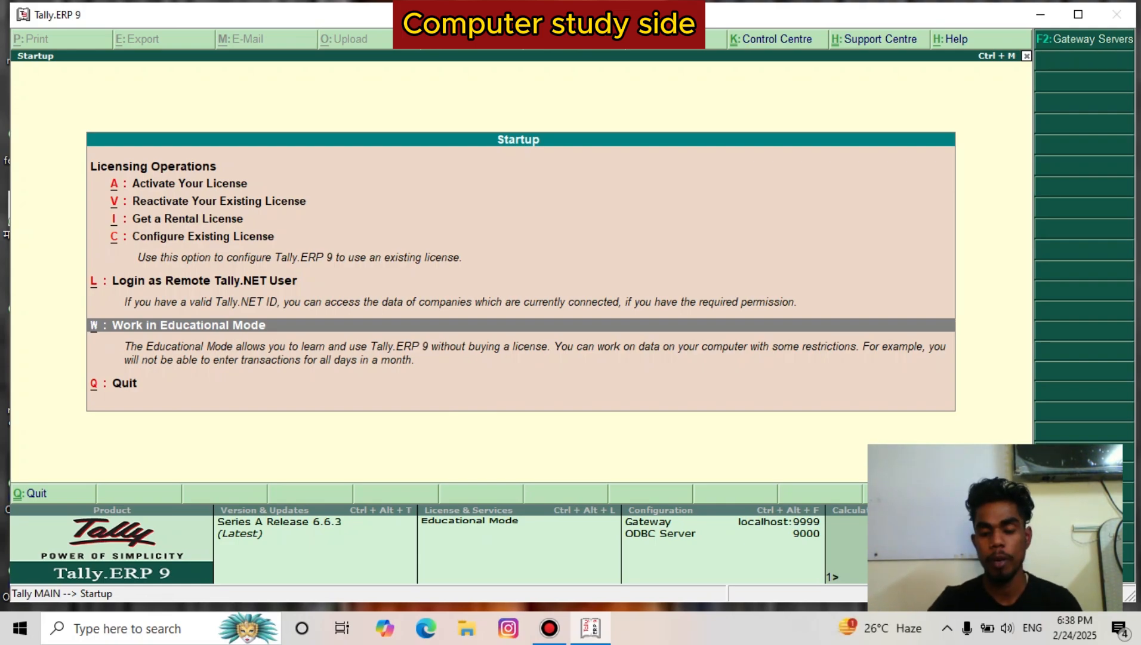
Work in Educational Mode and skip the Techworld Pvt. Ltd. login to reach Gateway of Tally
{"action": "key", "text": "Return"}
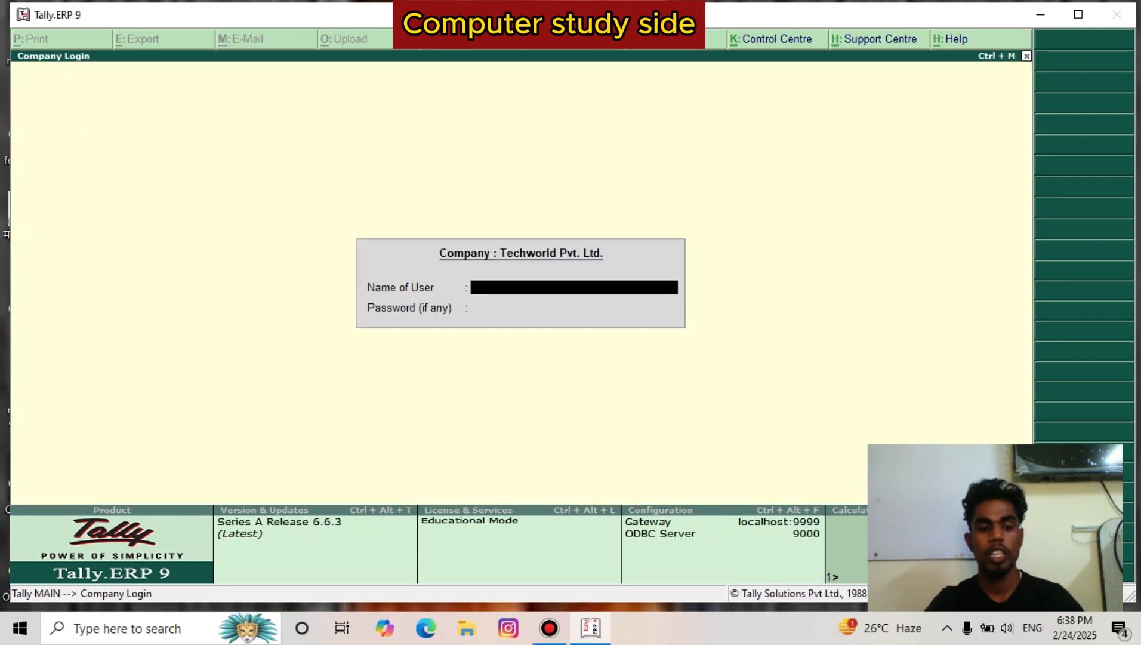
{"action": "key", "text": "Escape"}
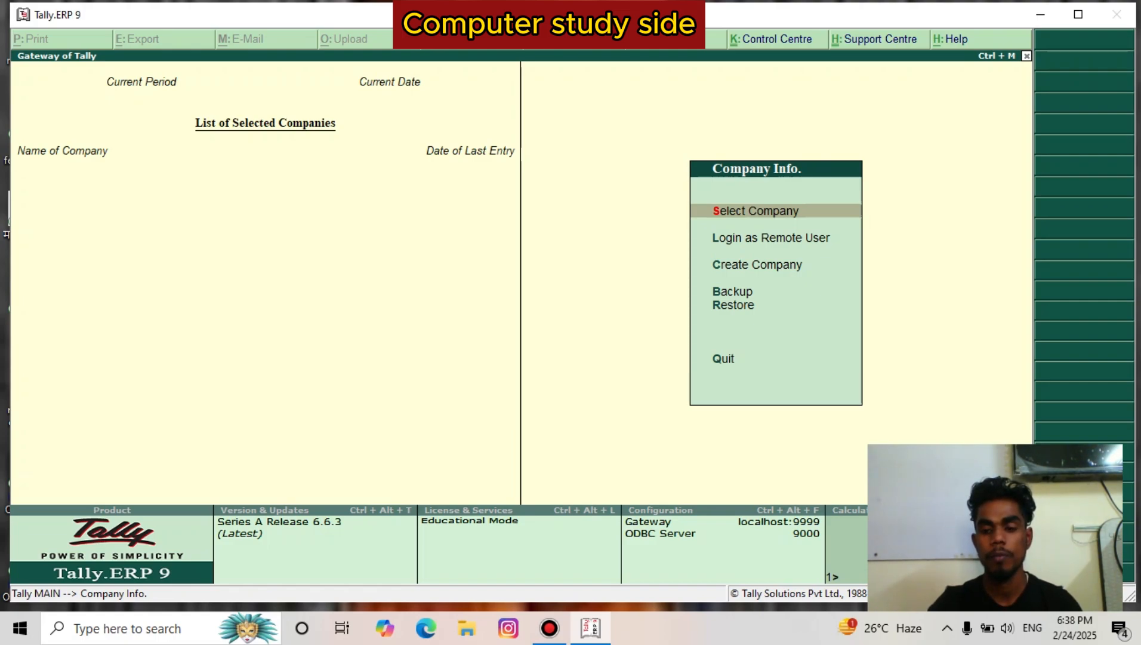
Select Ramesh Pvt Ltd from the company list and log in with the user name and password
{"action": "key", "text": "Return"}
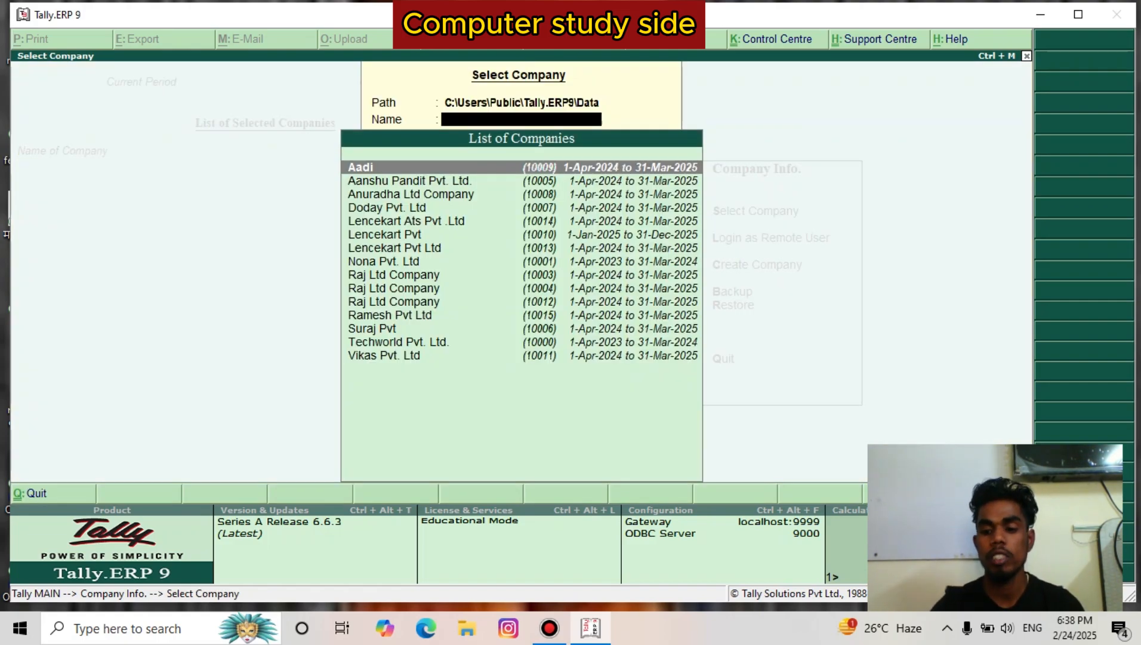
{"action": "key", "text": "Down"}
{"action": "key", "text": "Down"}
{"action": "key", "text": "Down"}
{"action": "key", "text": "Down"}
{"action": "key", "text": "Down"}
{"action": "key", "text": "Down"}
{"action": "key", "text": "Down"}
{"action": "key", "text": "Down"}
{"action": "key", "text": "Down"}
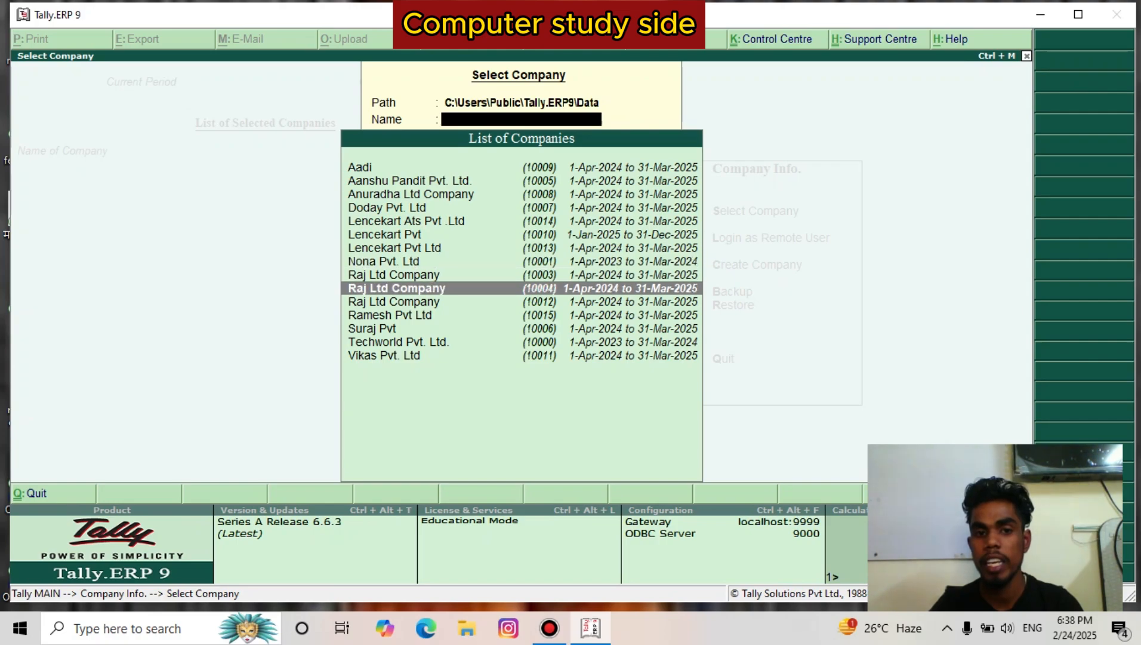
{"action": "key", "text": "Down"}
{"action": "key", "text": "Down"}
{"action": "key", "text": "Down"}
{"action": "key", "text": "Down"}
{"action": "key", "text": "Up"}
{"action": "key", "text": "Up"}
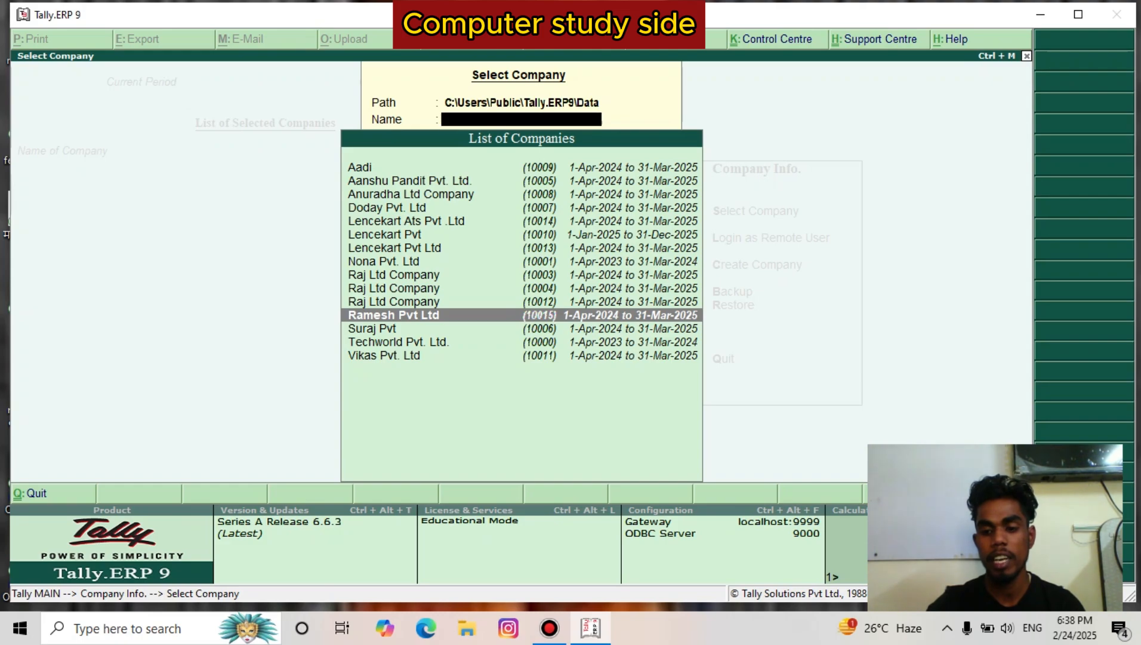
{"action": "key", "text": "Return"}
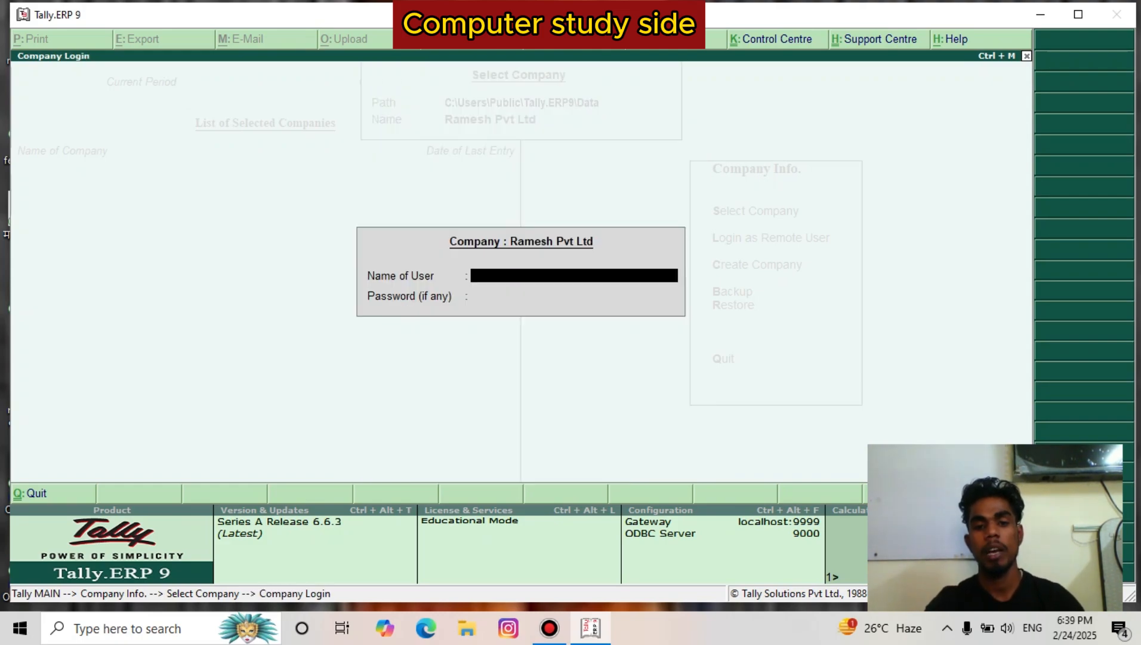
{"action": "type", "text": "suraj"}
{"action": "key", "text": "Return"}
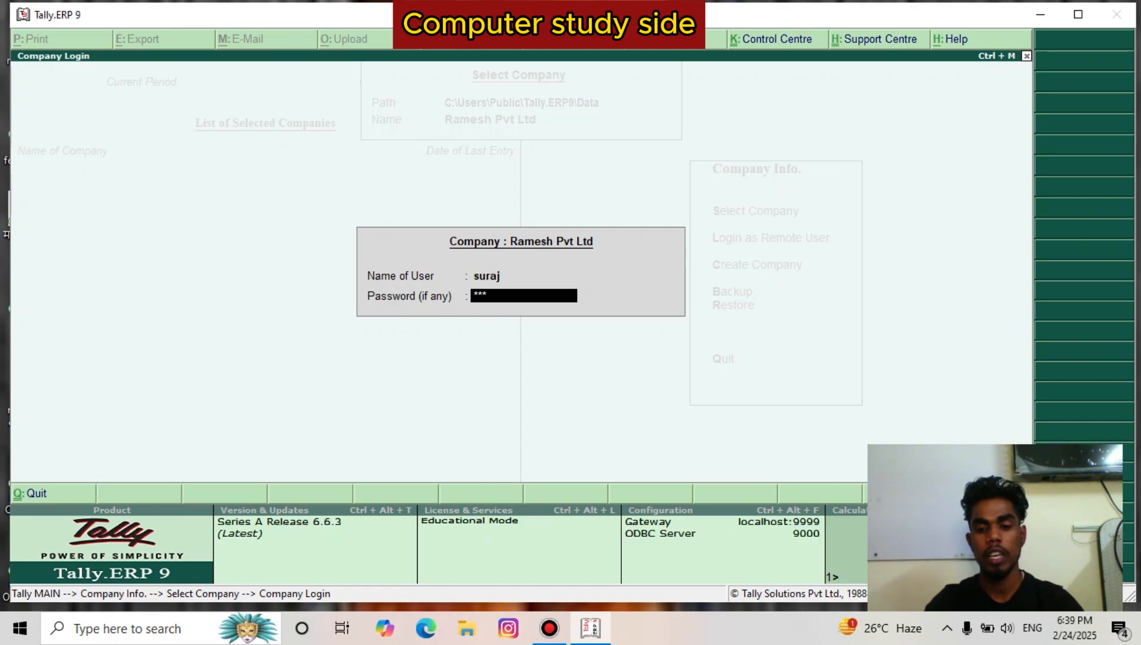
{"action": "key", "text": "Return"}
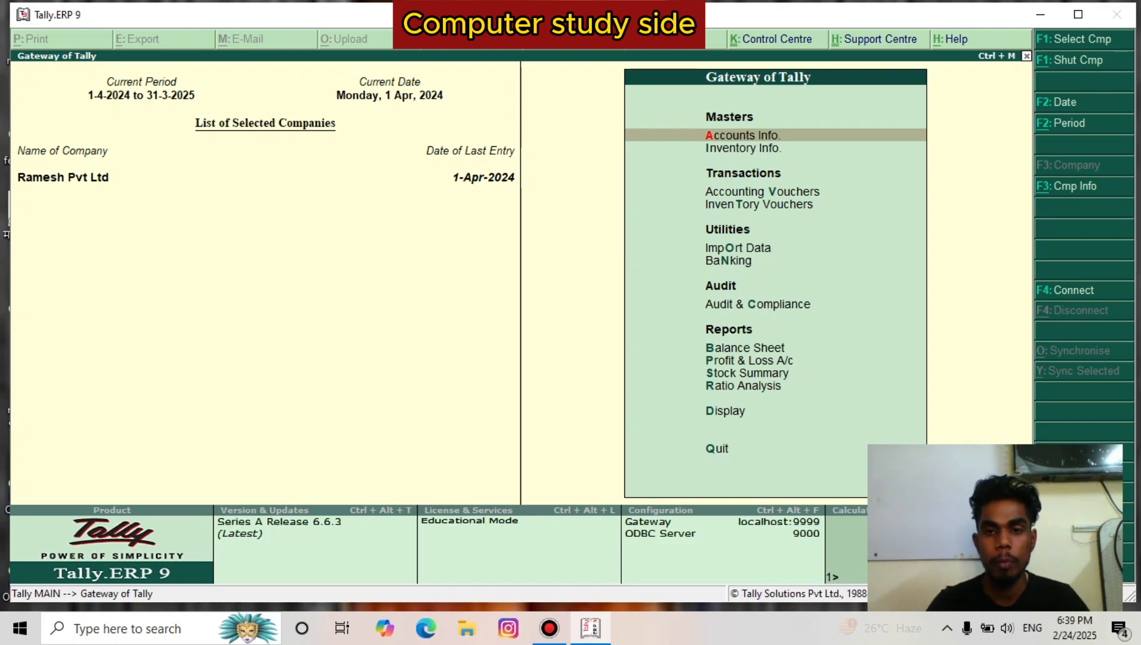
Start creating a new ledger named Mohan
{"action": "key", "text": "Return"}
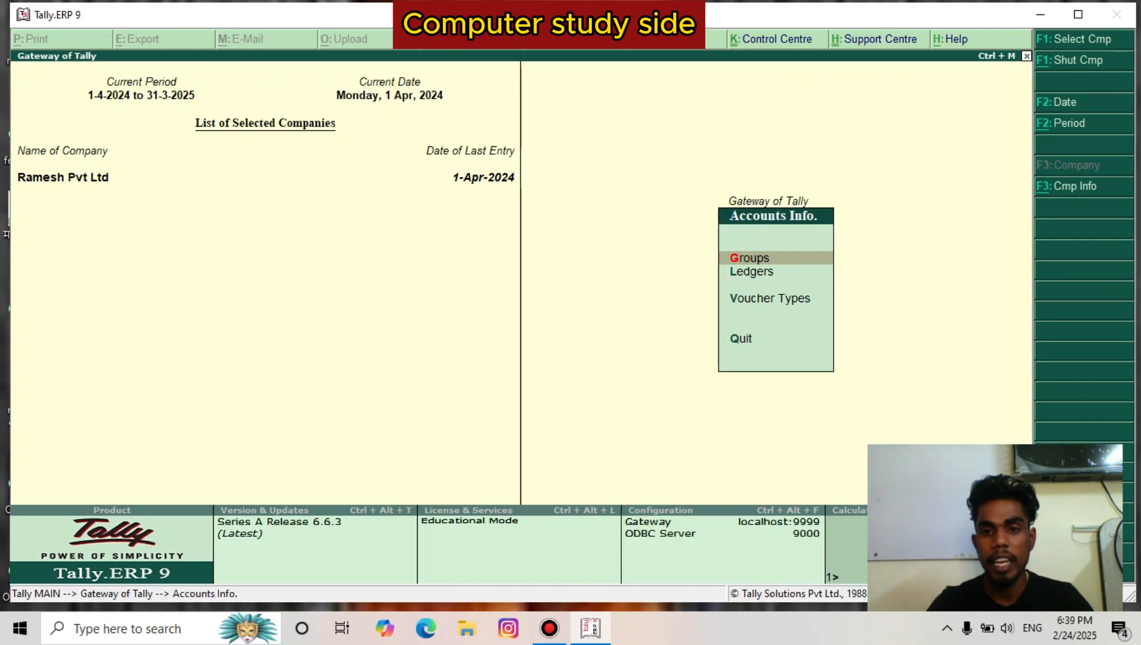
{"action": "key", "text": "l"}
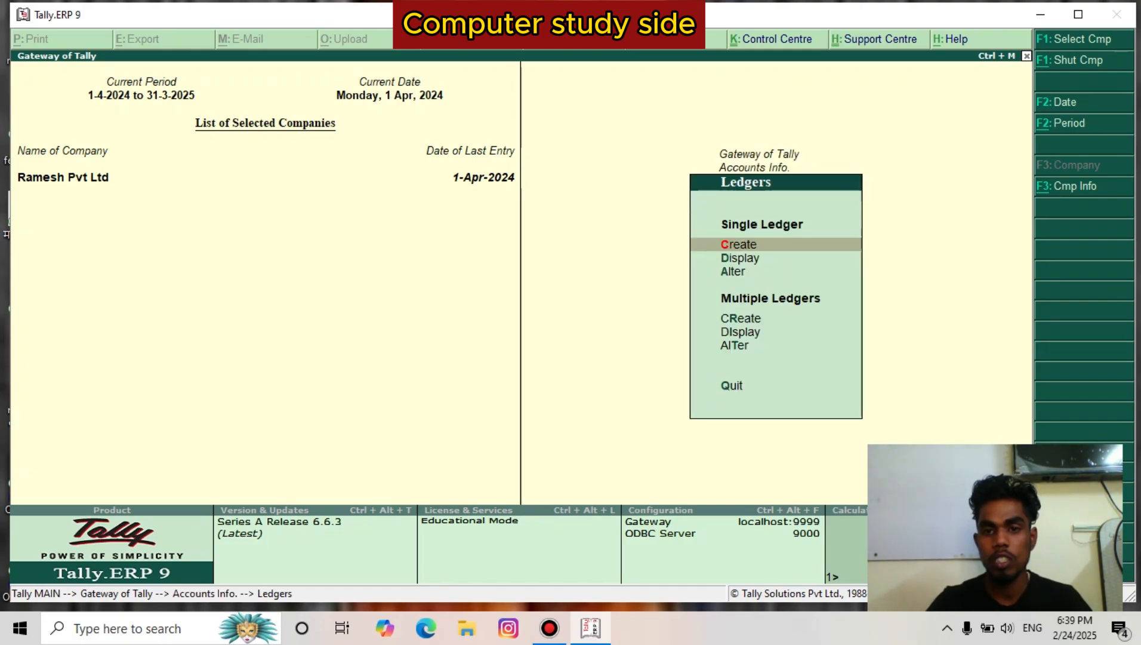
{"action": "key", "text": "Return"}
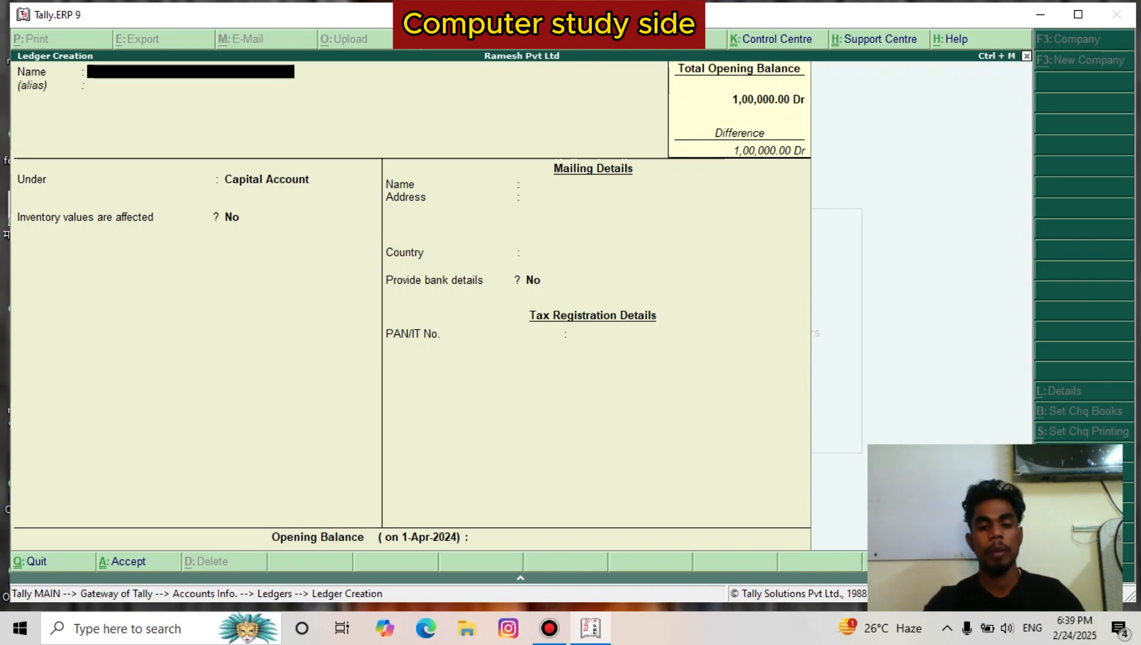
{"action": "type", "text": "Mohan"}
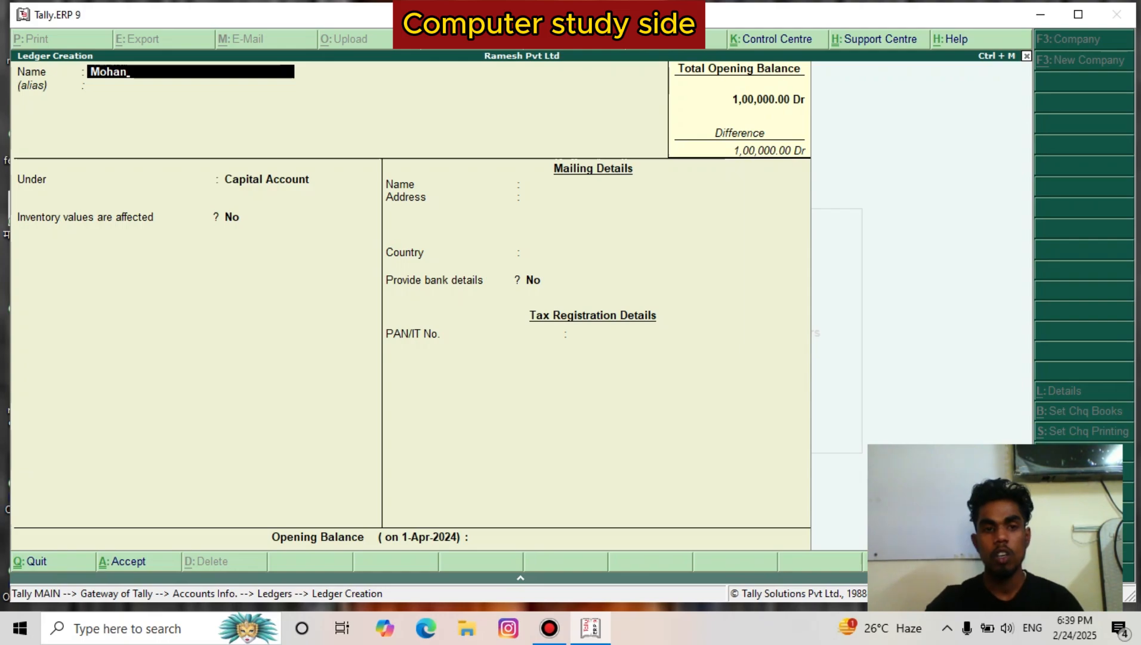
{"action": "key", "text": "Return"}
{"action": "key", "text": "Return"}
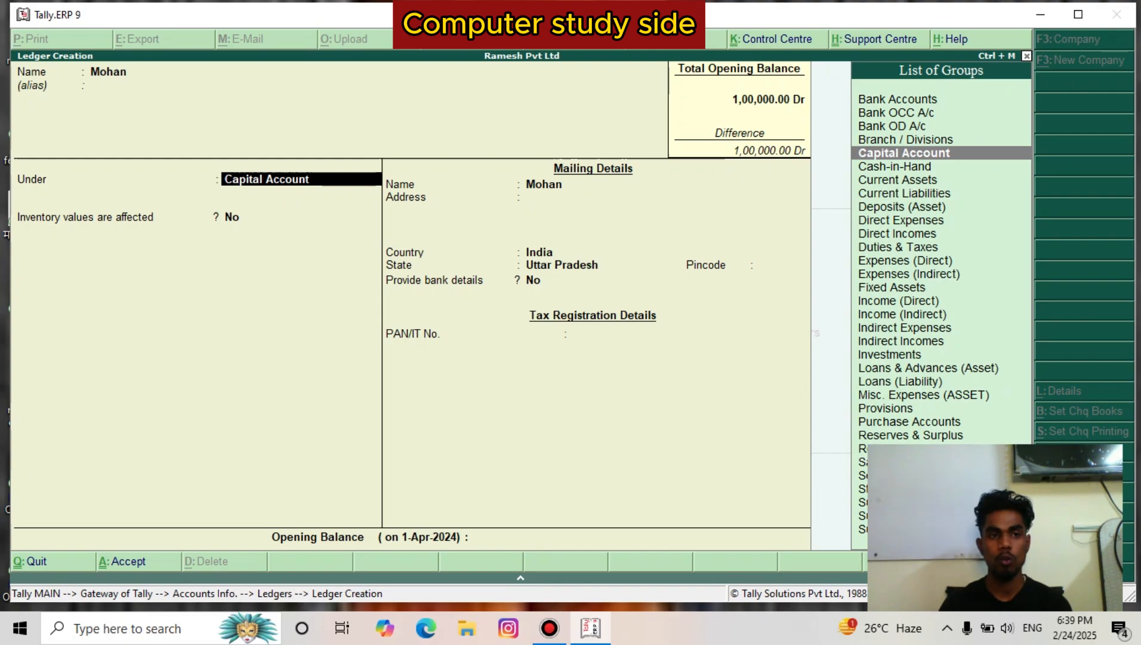
Place Mohan under Sundry Debtors with the address Madarmau and save the ledger
{"action": "type", "text": "Sun"}
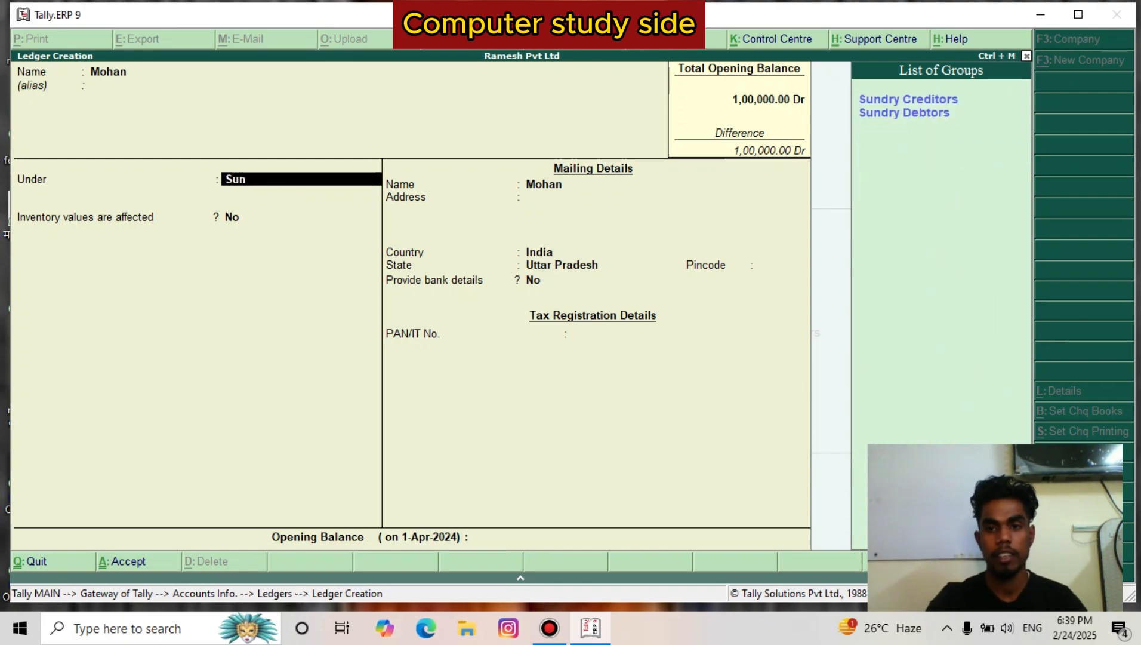
{"action": "key", "text": "Down"}
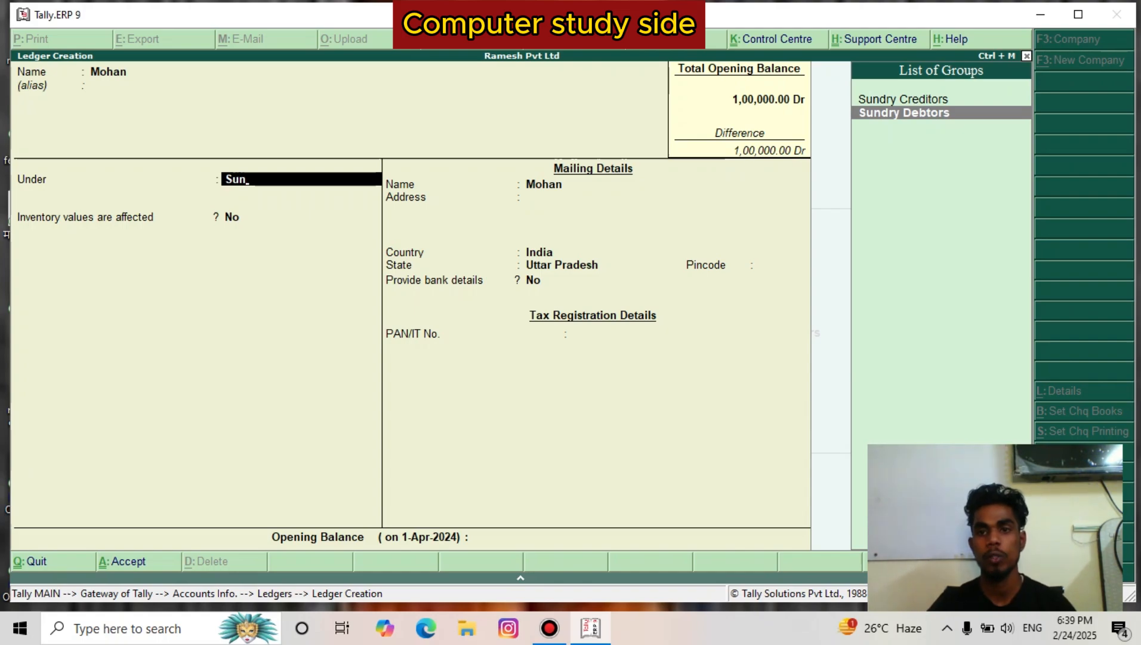
{"action": "key", "text": "Return"}
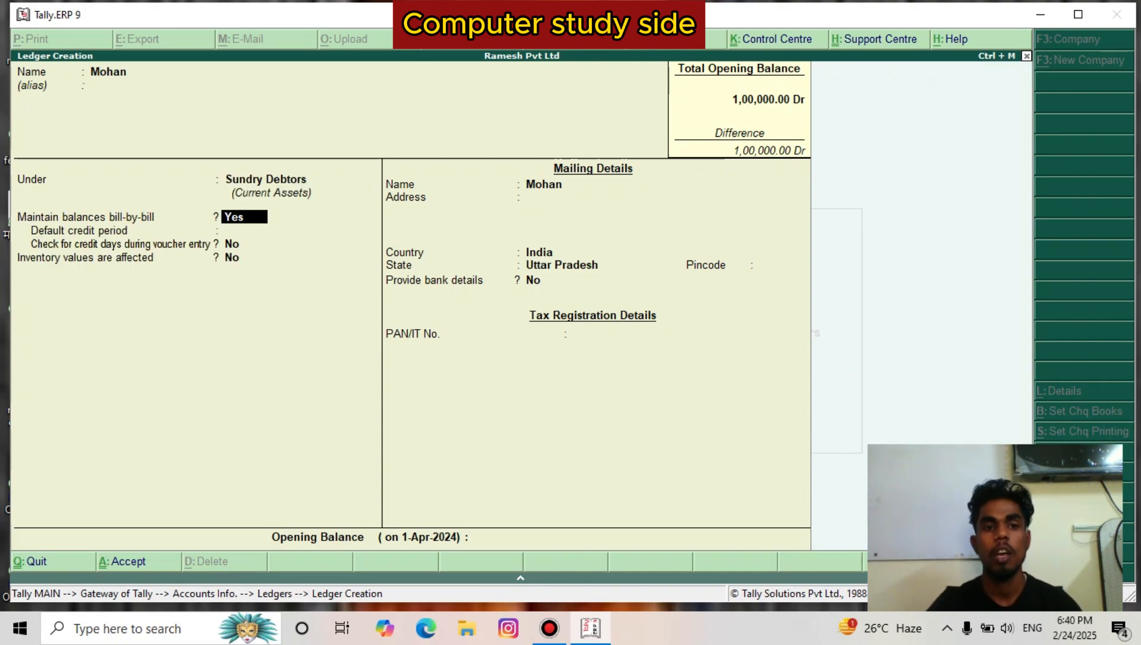
{"action": "key", "text": "Return"}
{"action": "key", "text": "Return"}
{"action": "key", "text": "Return"}
{"action": "key", "text": "Return"}
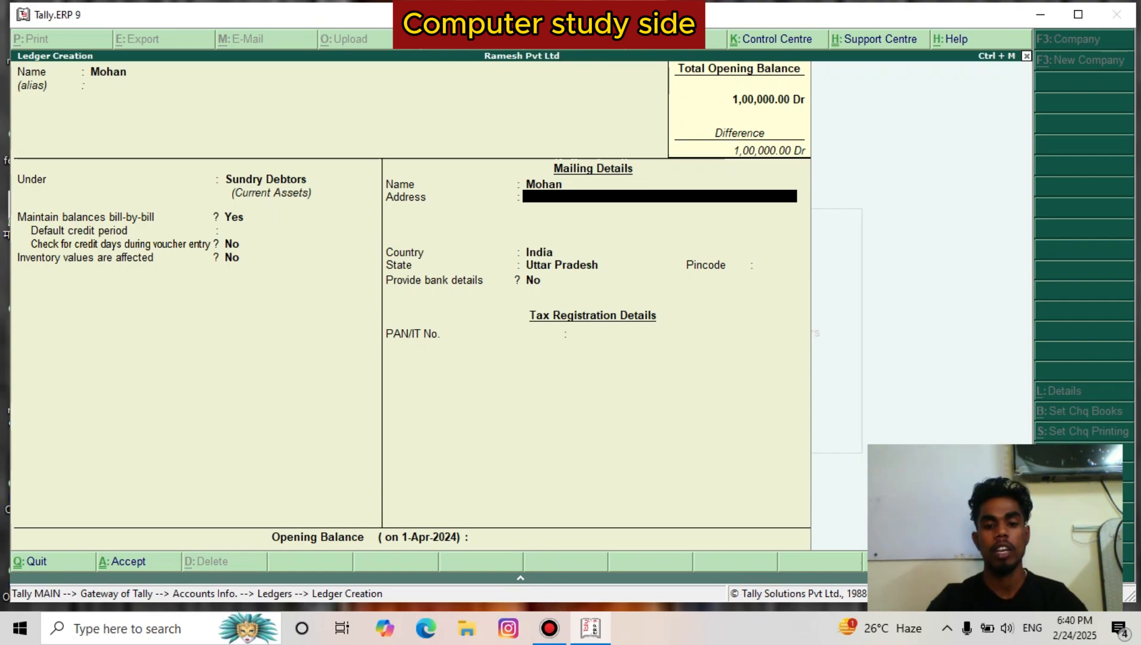
{"action": "type", "text": "Madarmau"}
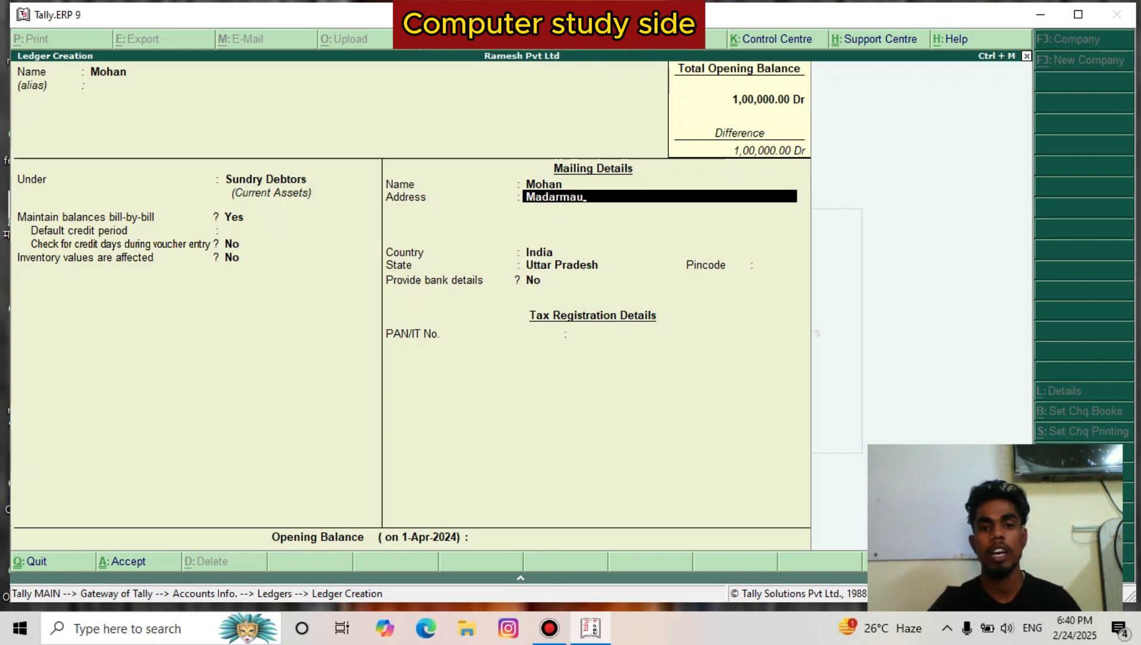
{"action": "key", "text": "Return"}
{"action": "key", "text": "Return"}
{"action": "key", "text": "Return"}
{"action": "key", "text": "Return"}
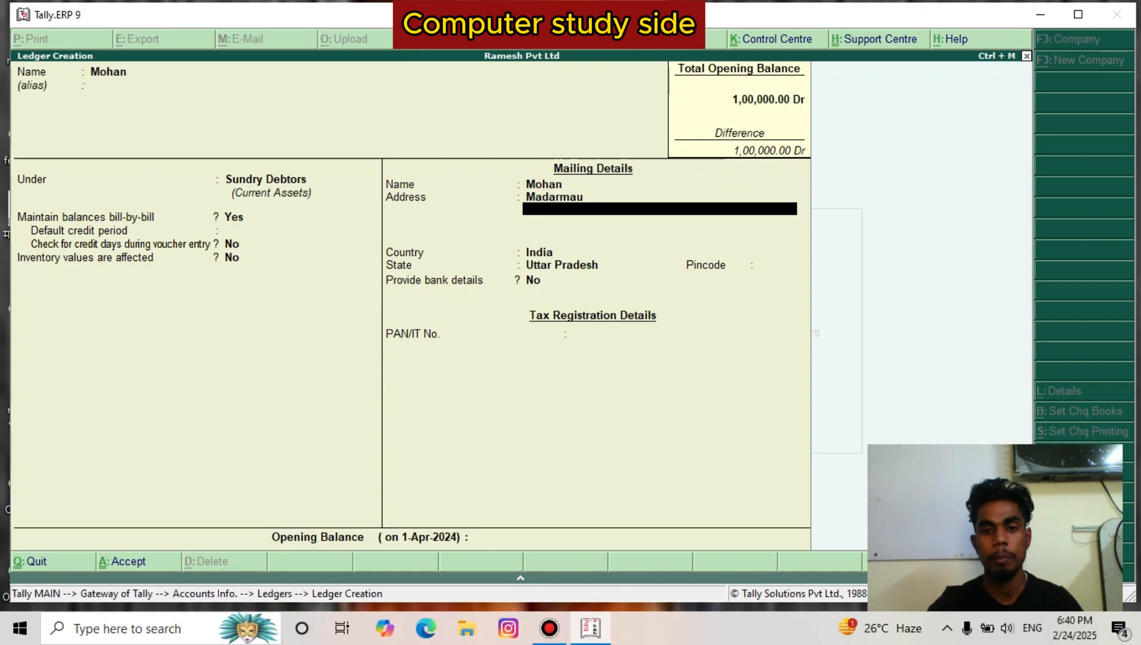
{"action": "key", "text": "Return"}
{"action": "key", "text": "Return"}
{"action": "key", "text": "Return"}
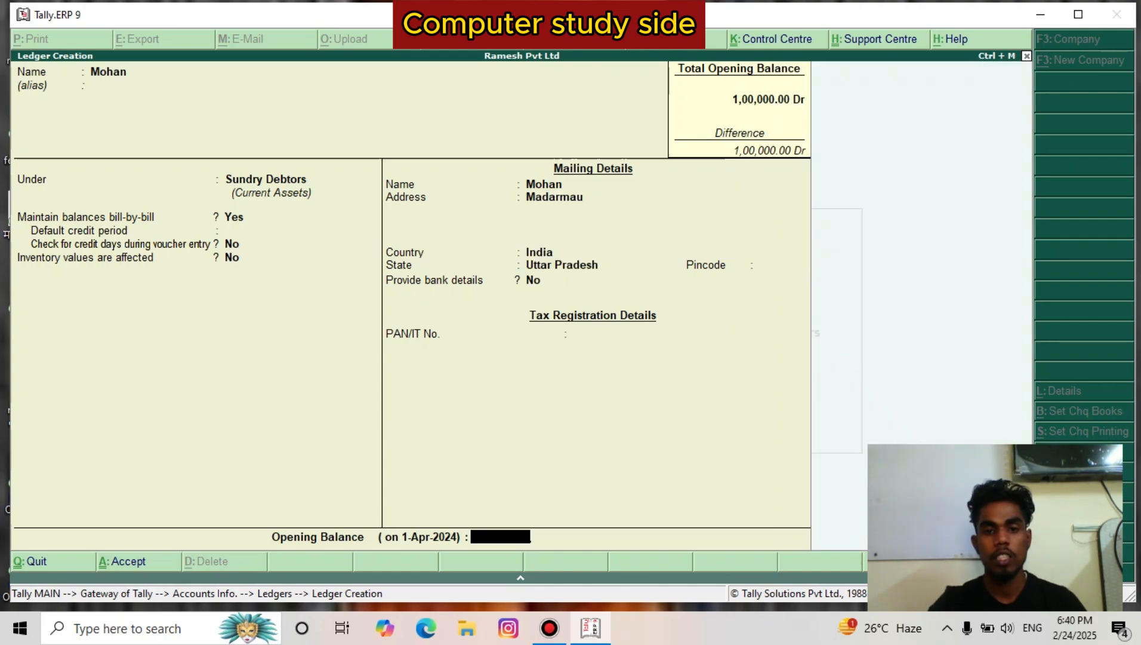
{"action": "key", "text": "Return"}
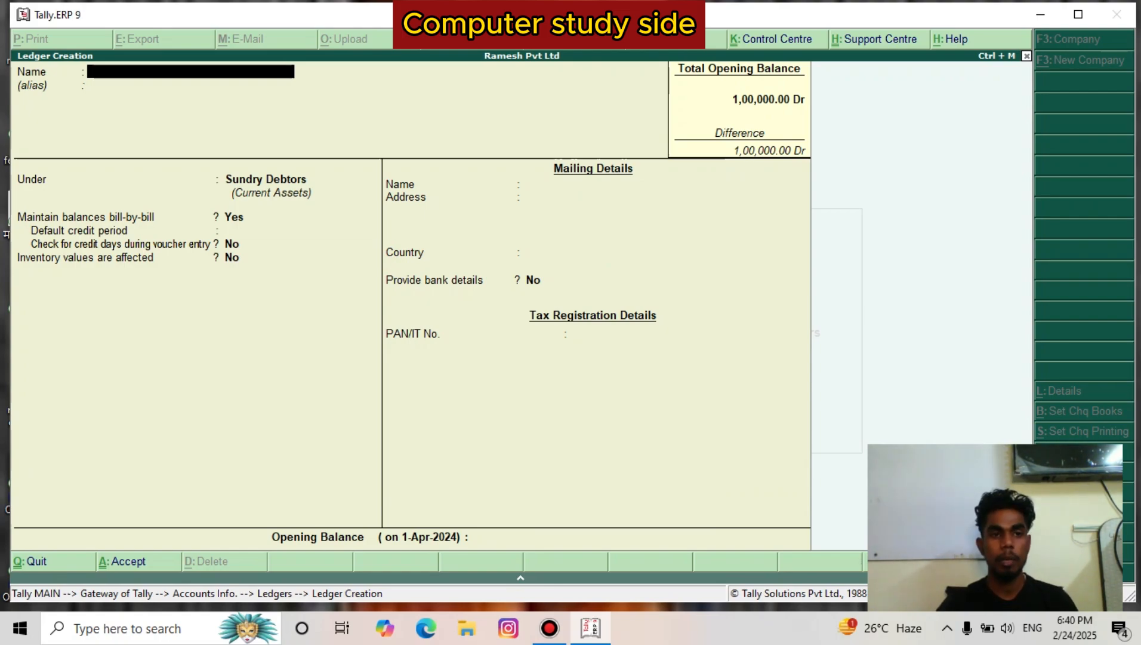
Create and save the ledger Sohan under Sundry Debtors
{"action": "type", "text": "Sohan"}
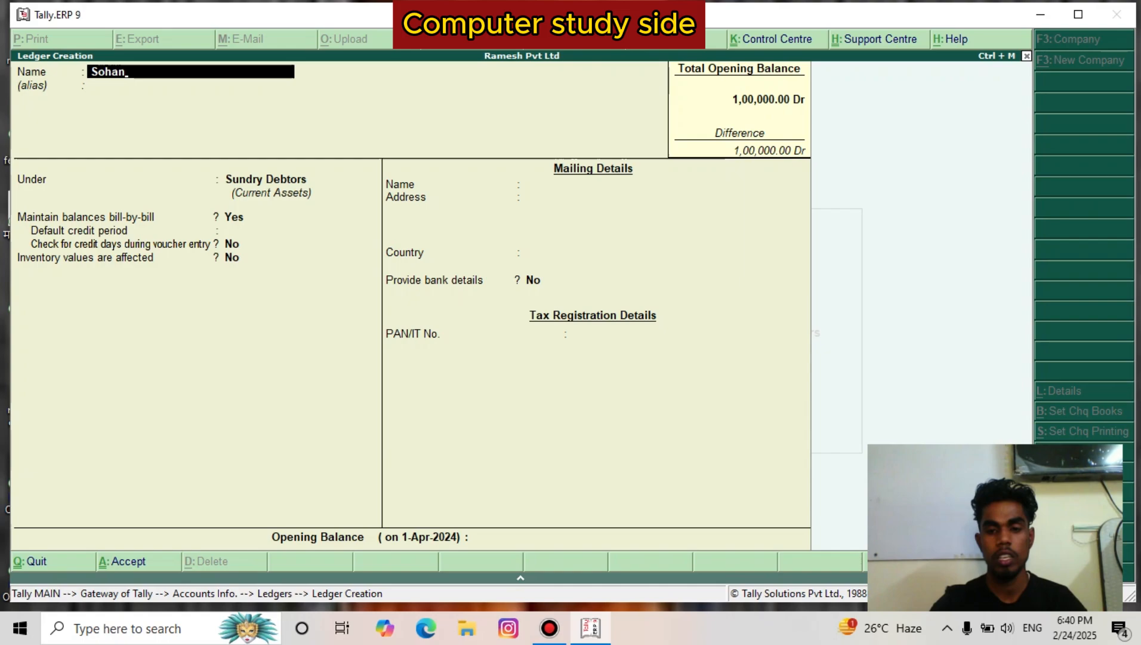
{"action": "key", "text": "Return"}
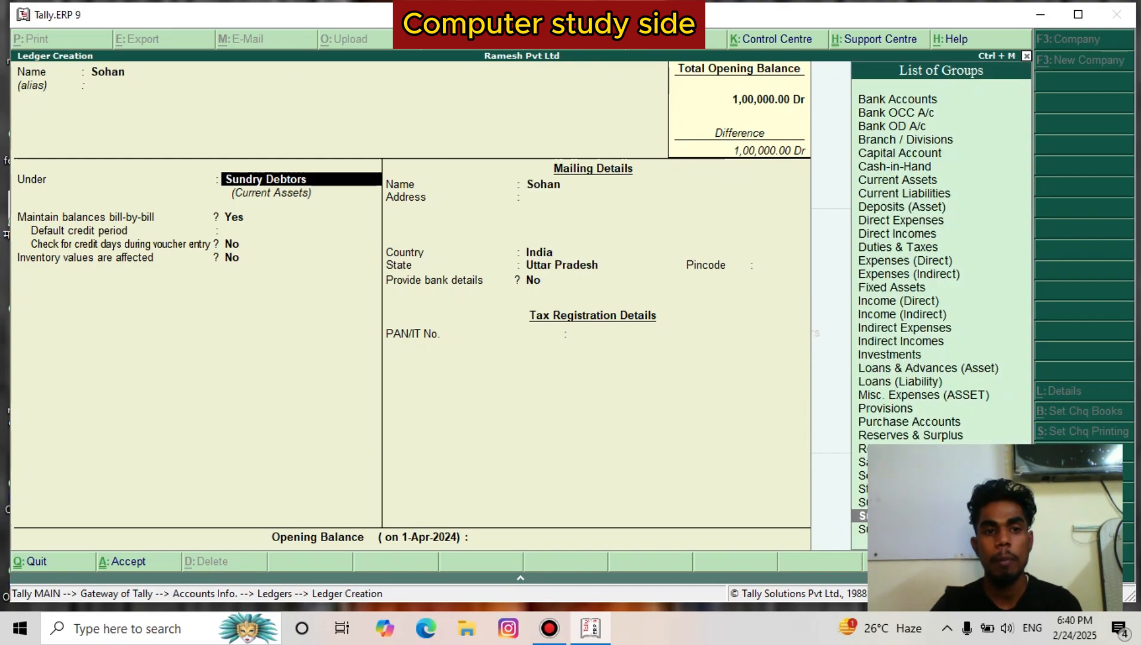
{"action": "key", "text": "Return"}
{"action": "key", "text": "Return"}
{"action": "key", "text": "Return"}
{"action": "key", "text": "Return"}
{"action": "key", "text": "Return"}
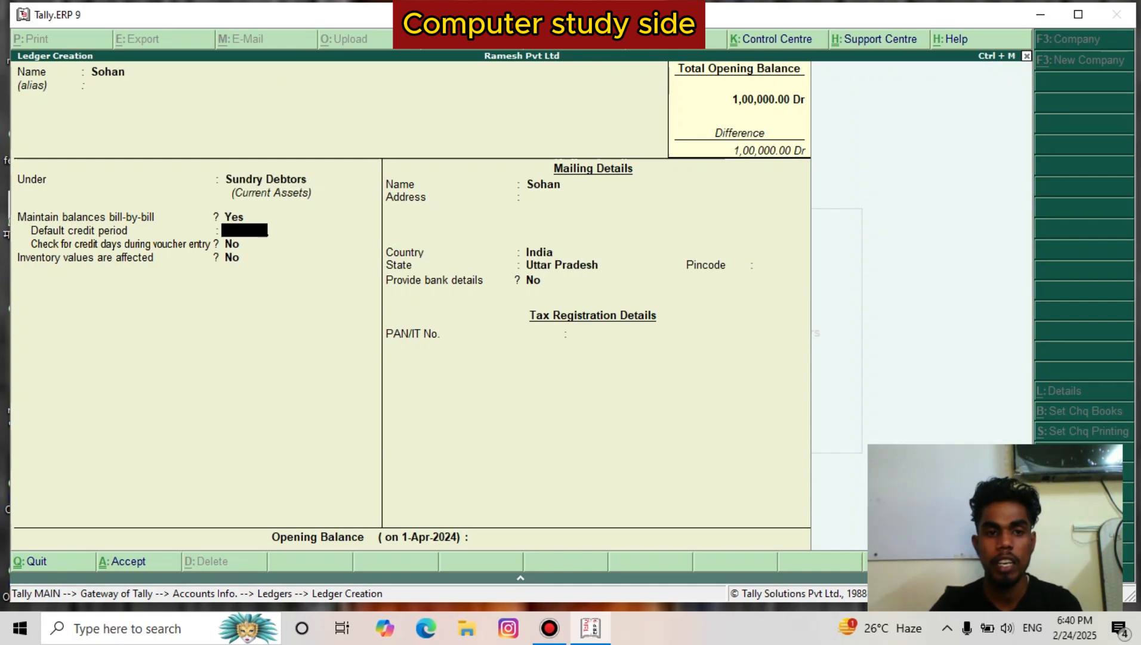
{"action": "key", "text": "Return"}
{"action": "key", "text": "Return"}
{"action": "key", "text": "Return"}
{"action": "key", "text": "Return"}
{"action": "key", "text": "Return"}
{"action": "key", "text": "Return"}
{"action": "key", "text": "Return"}
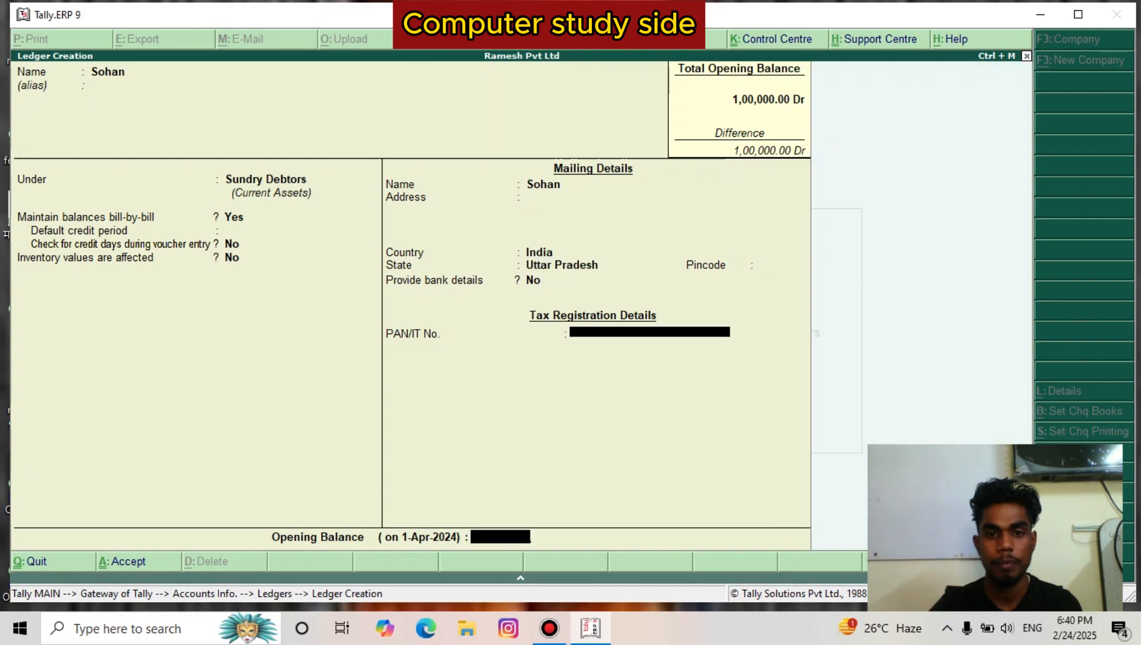
{"action": "key", "text": "Return"}
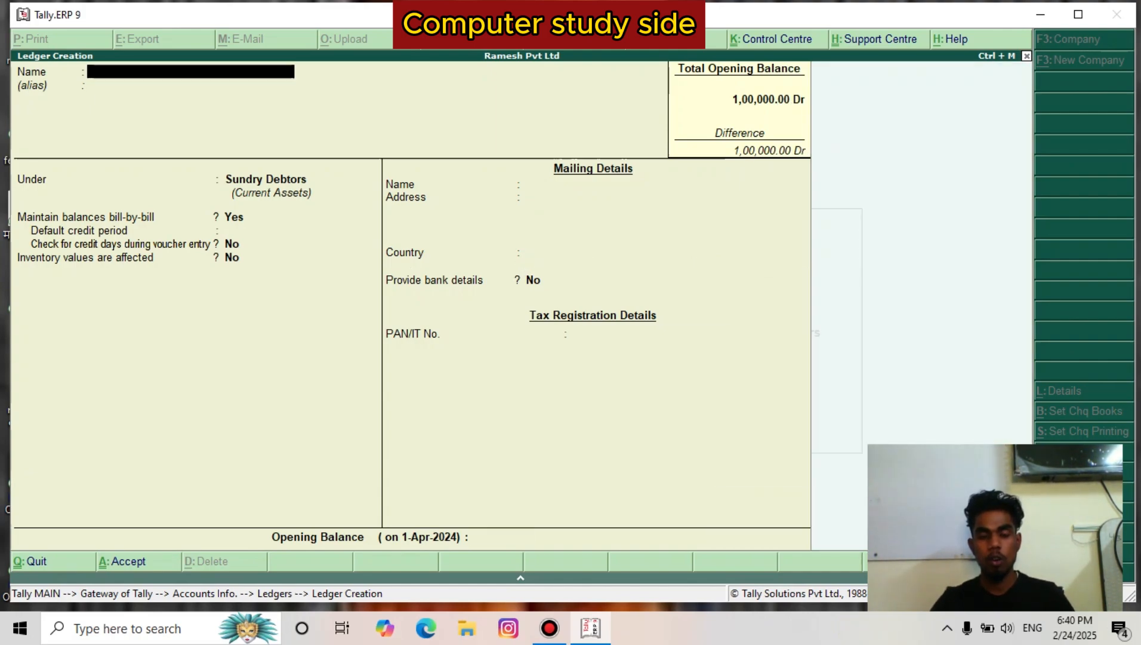
Quit ledger creation and return to the Gateway of Tally
{"action": "key", "text": "Escape"}
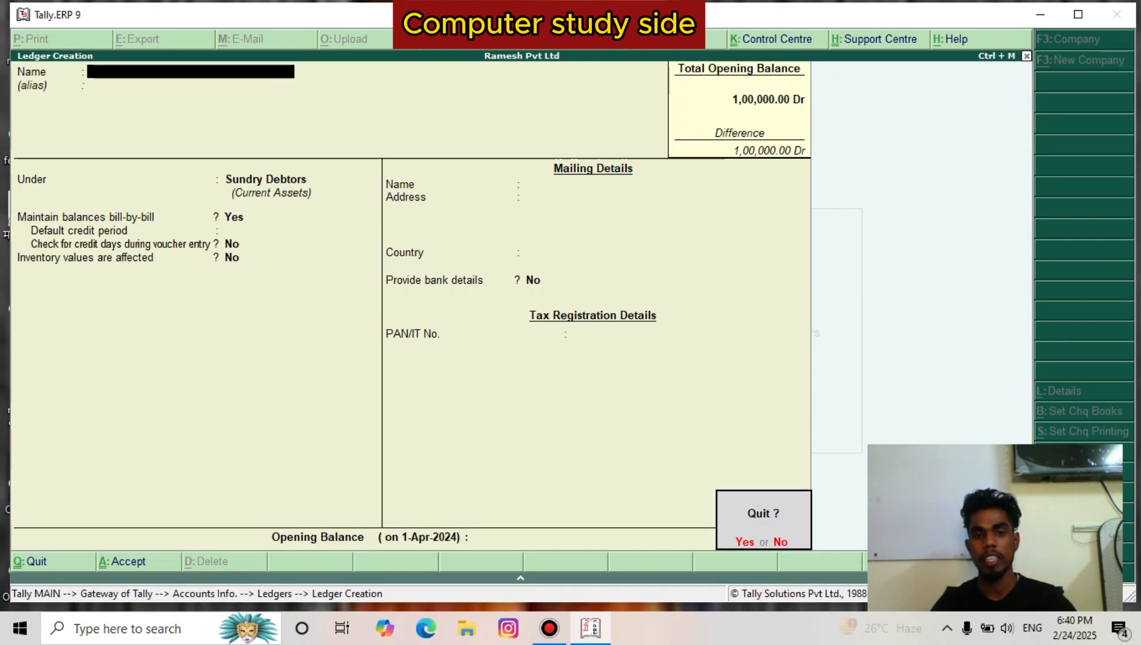
{"action": "key", "text": "Return"}
{"action": "key", "text": "Escape"}
{"action": "key", "text": "Escape"}
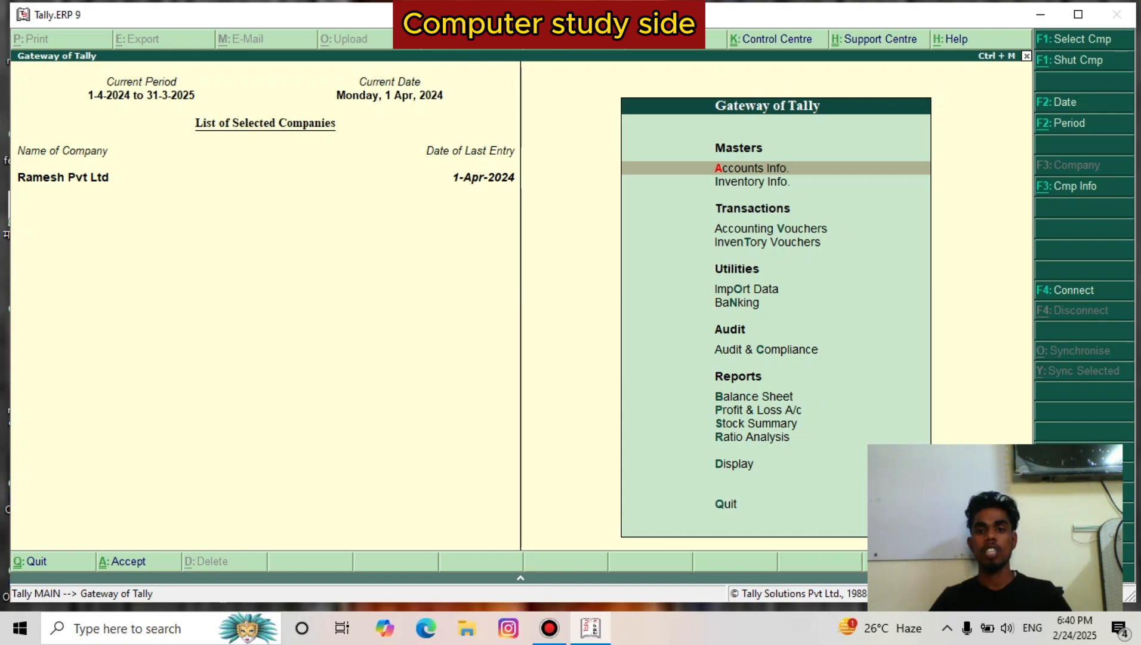
Start a payment voucher debiting Mohan 5000 on account
{"action": "key", "text": "Down"}
{"action": "key", "text": "Down"}
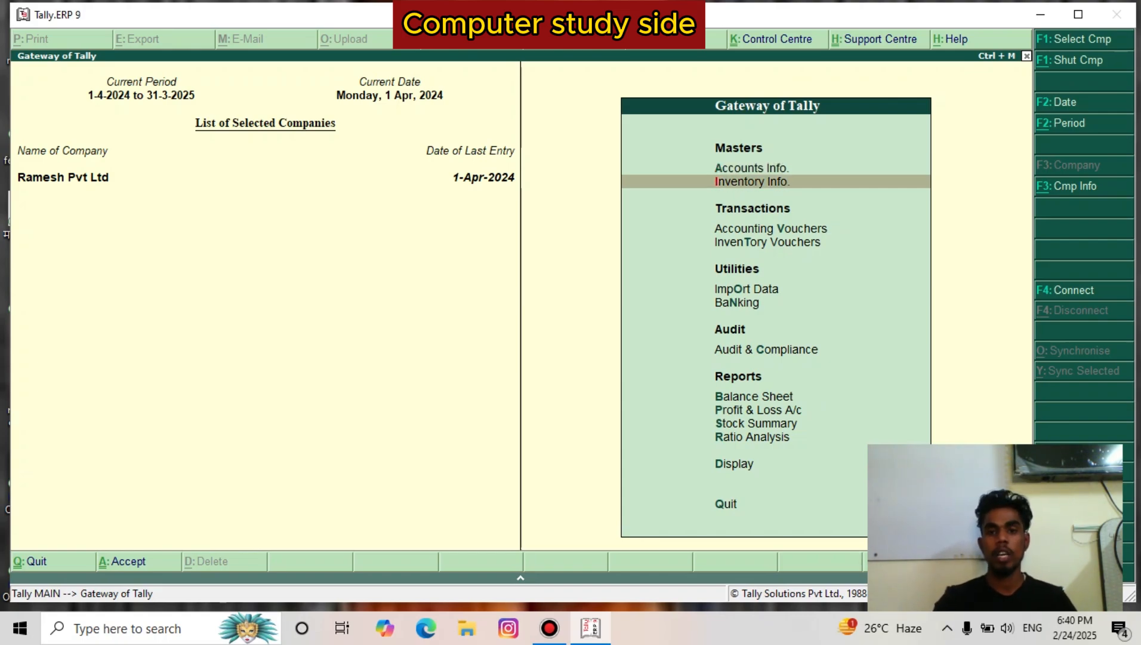
{"action": "key", "text": "Return"}
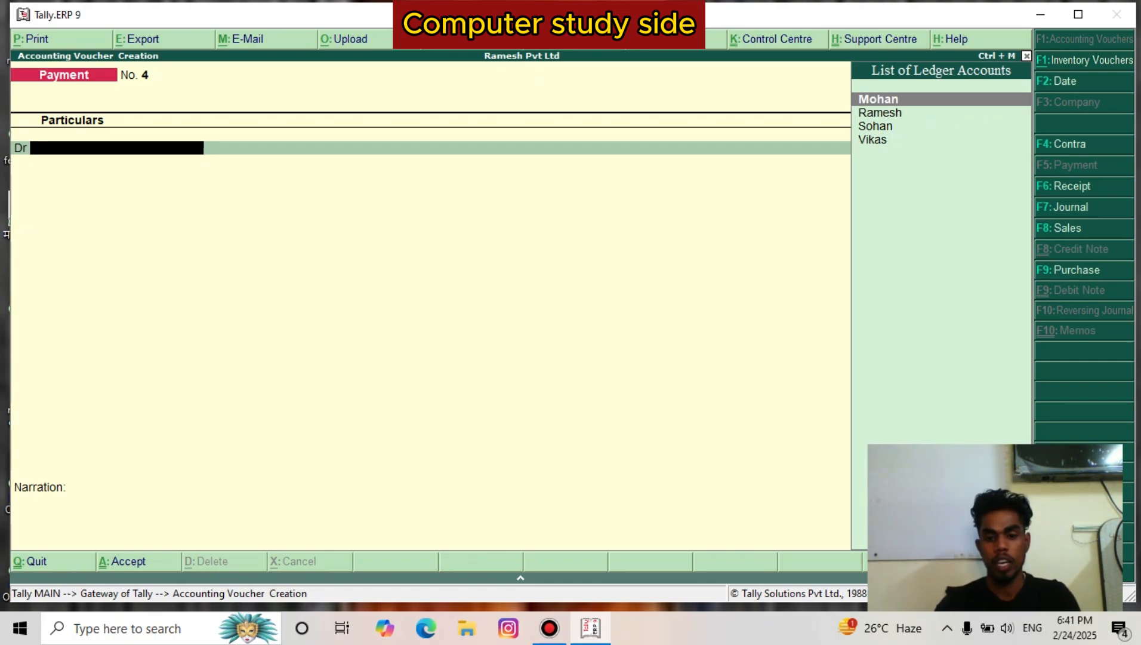
{"action": "key", "text": "Return"}
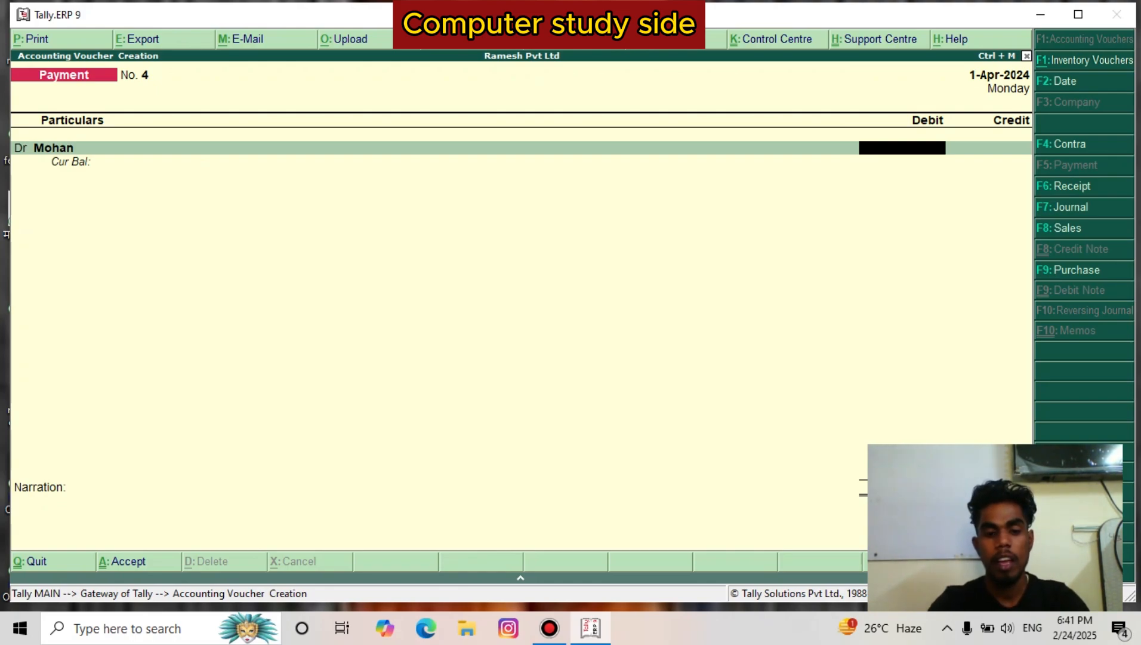
{"action": "type", "text": "5000"}
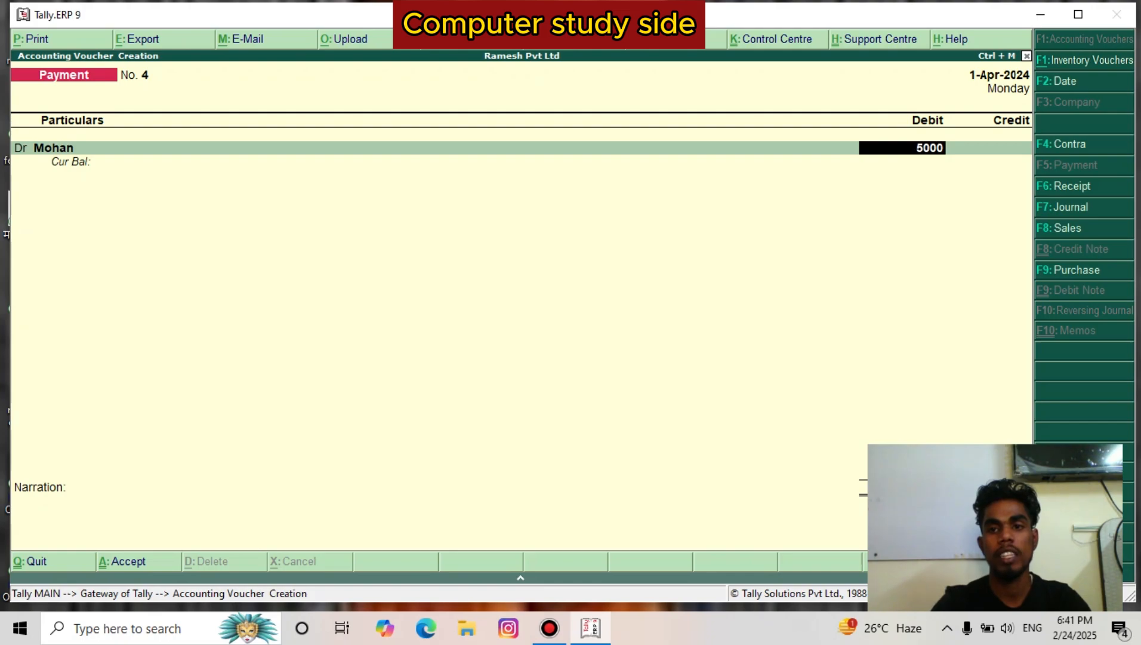
{"action": "key", "text": "Return"}
{"action": "key", "text": "Return"}
{"action": "key", "text": "Return"}
{"action": "key", "text": "Return"}
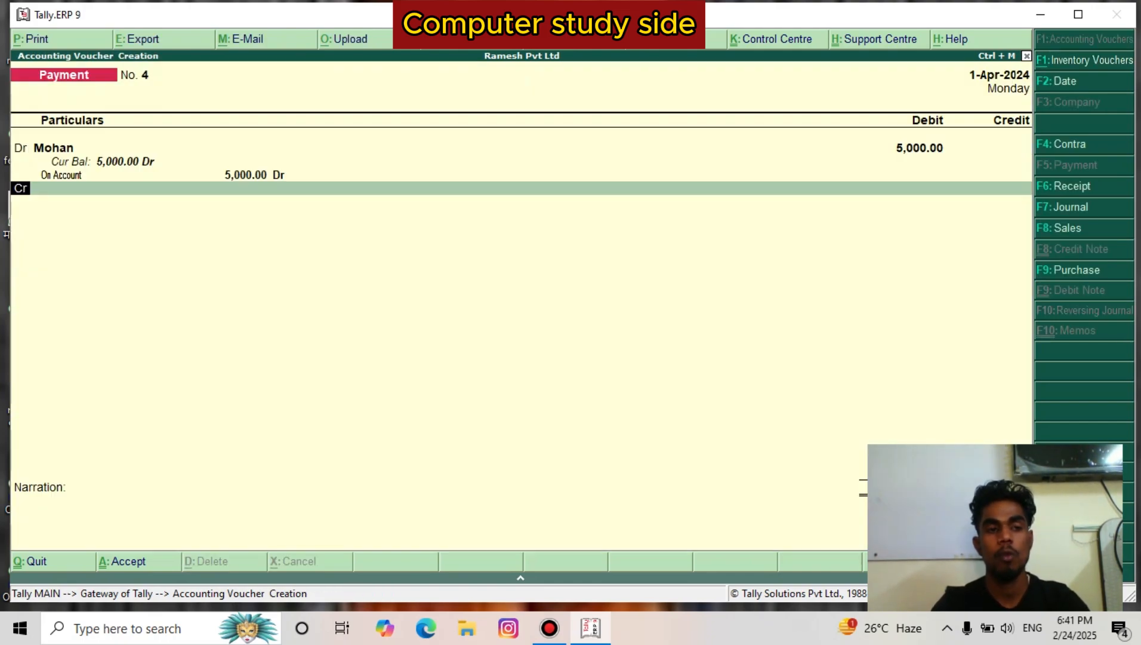
Credit Cash with 5,000 and save with narration 'payment is paid to mohan'
{"action": "key", "text": "Return"}
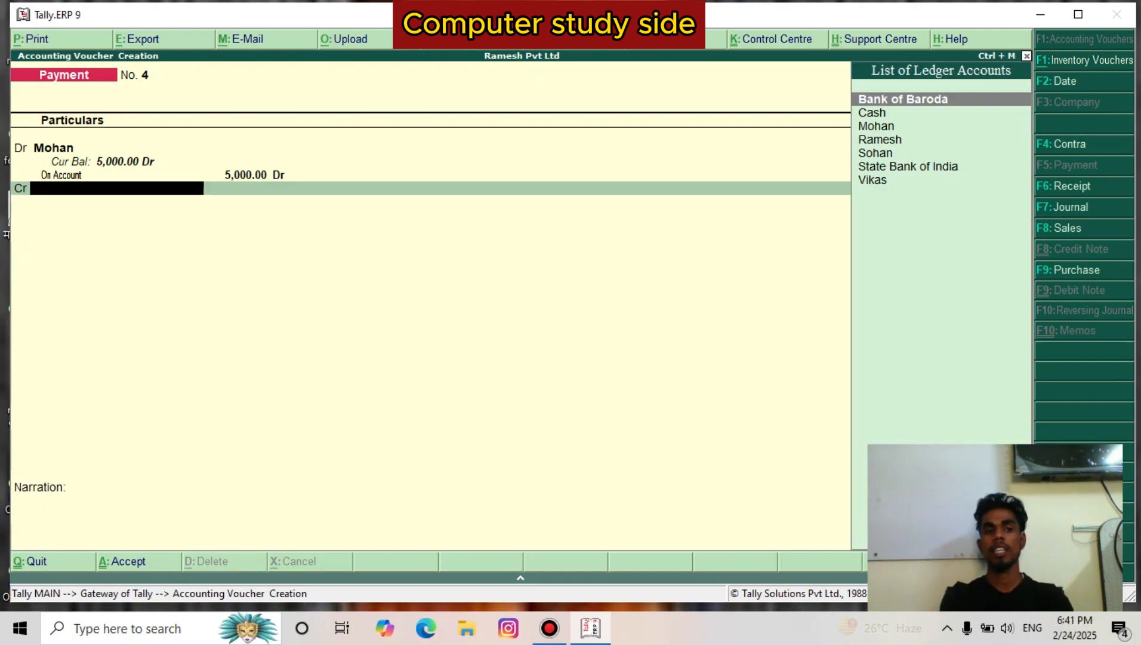
{"action": "key", "text": "Down"}
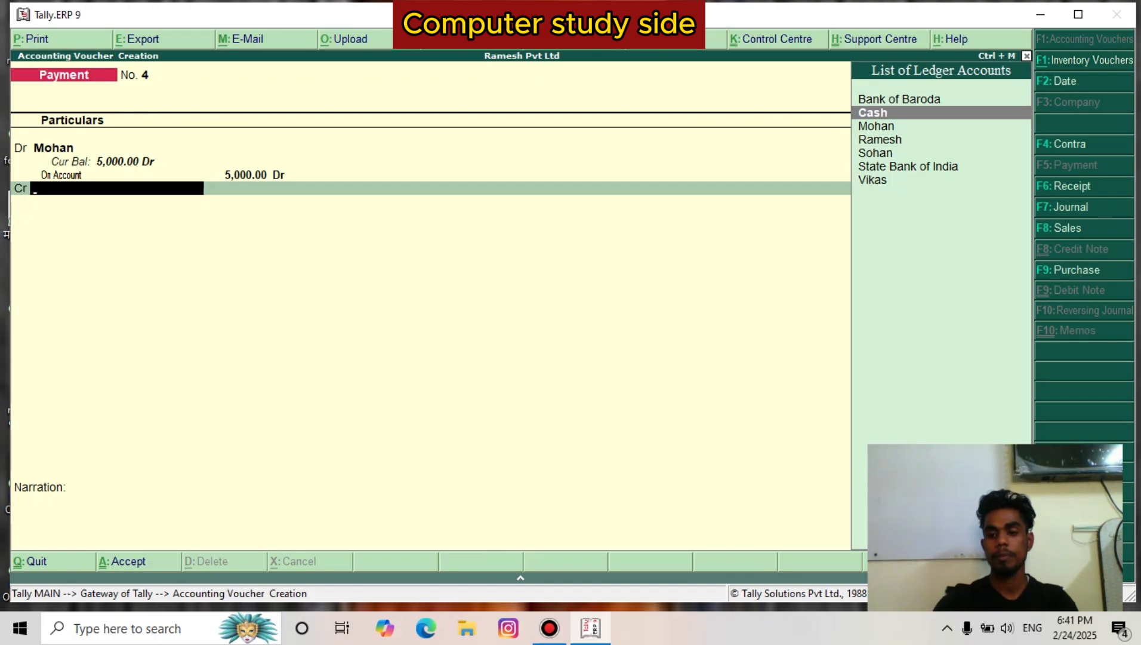
{"action": "key", "text": "Return"}
{"action": "key", "text": "Return"}
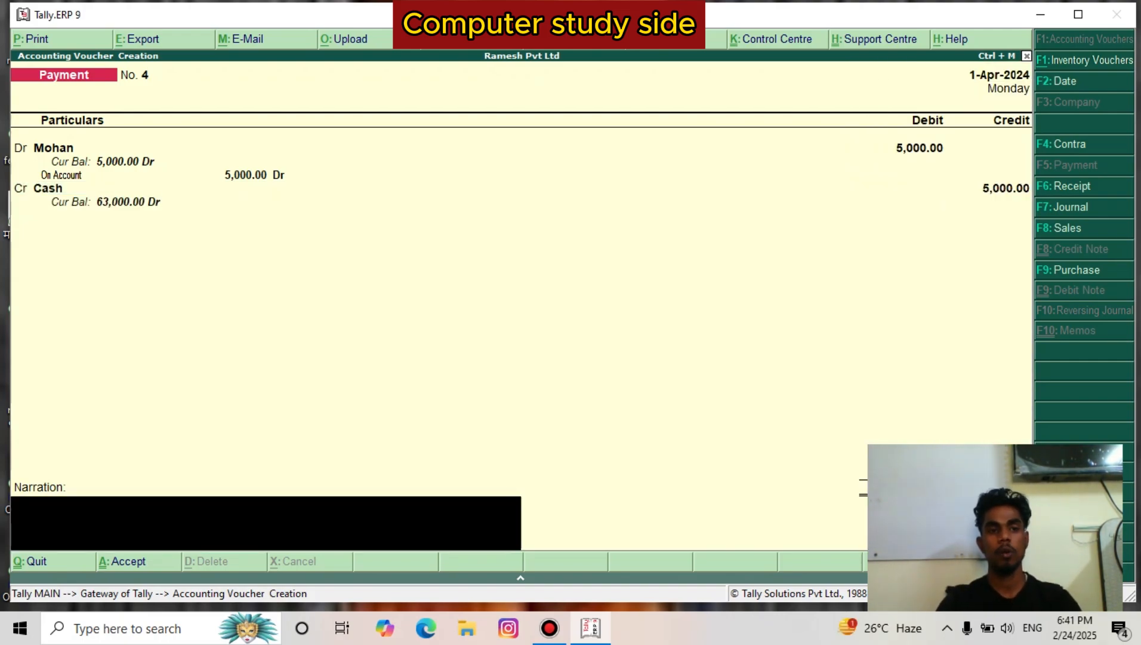
{"action": "type", "text": "pay"}
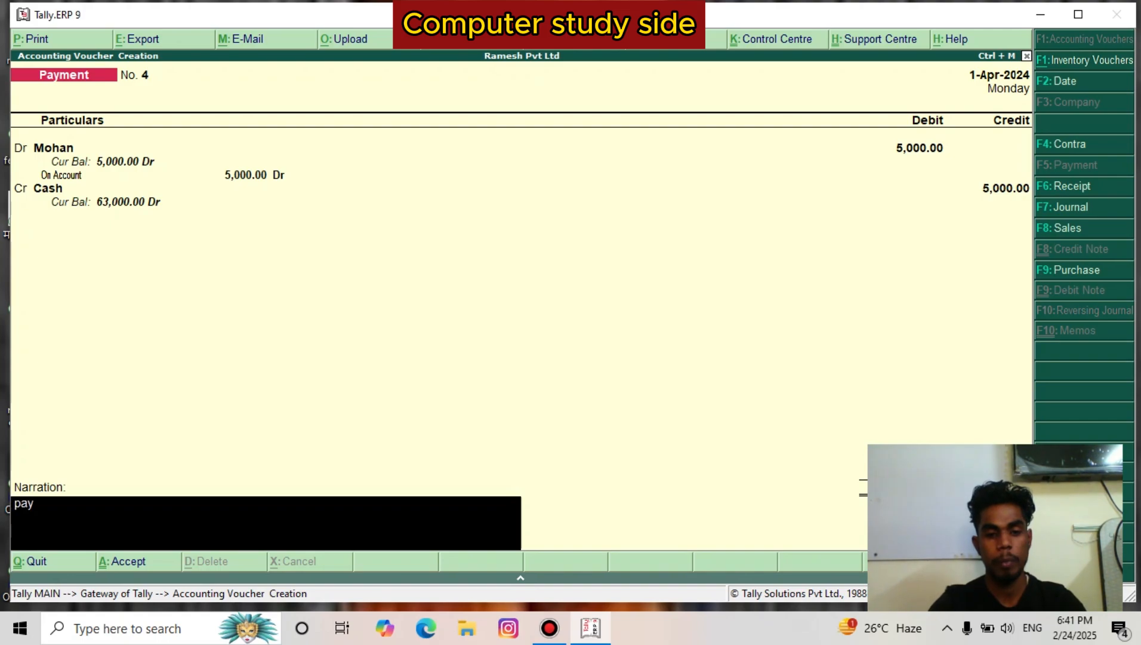
{"action": "type", "text": "ment is paid to  mohan"}
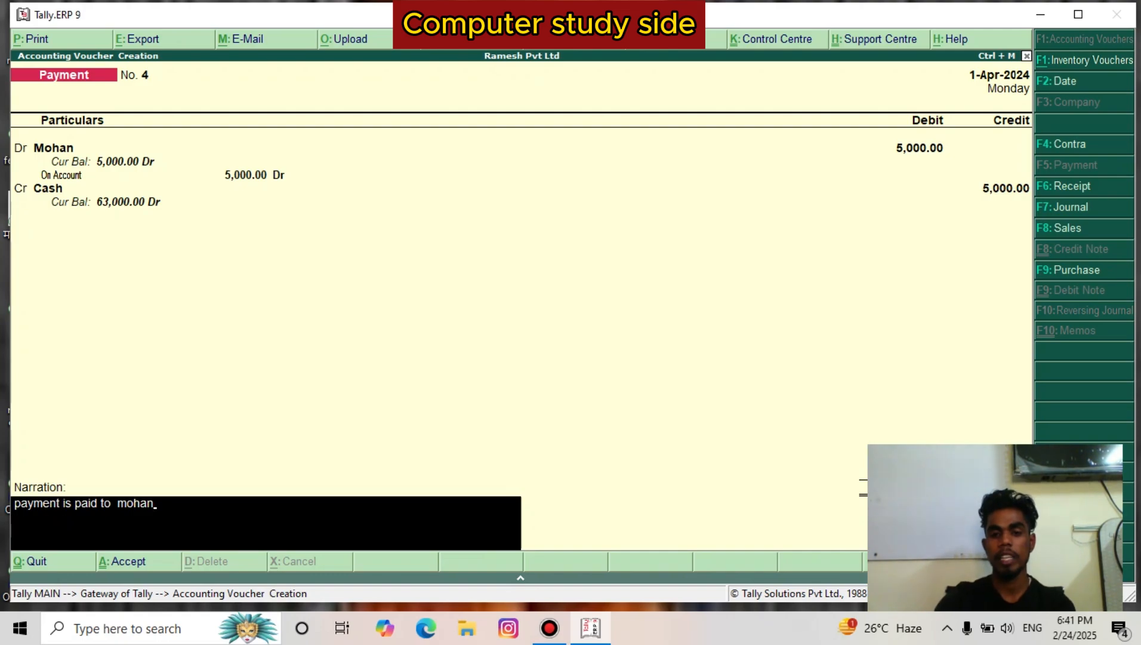
{"action": "key", "text": "Return"}
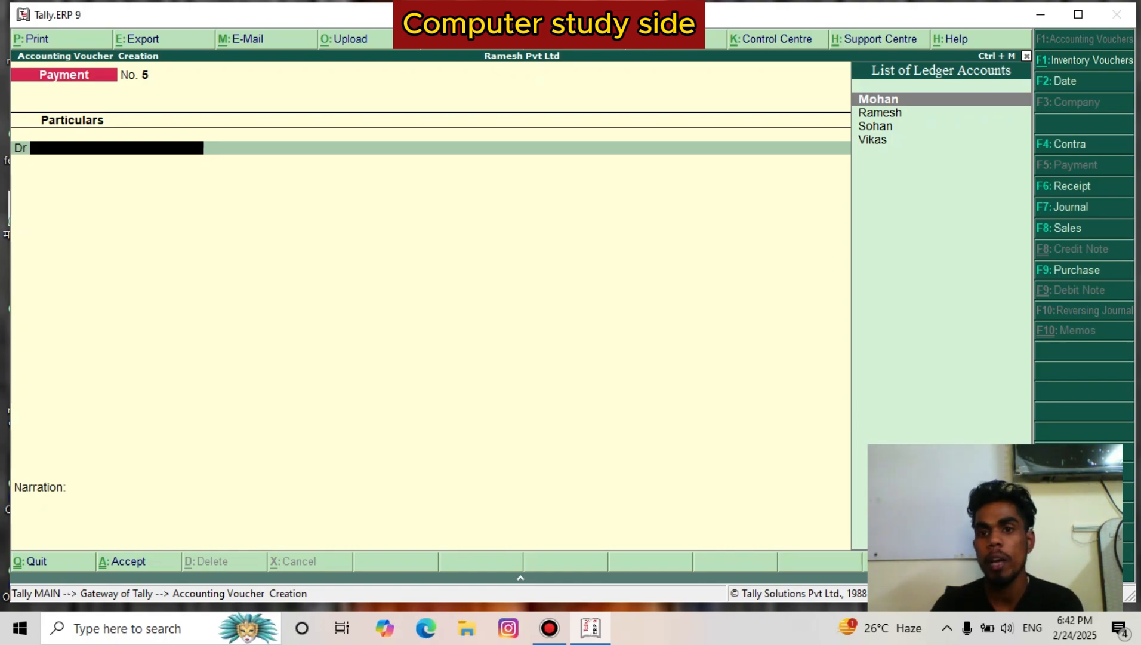
Debit Mohan 2000 on account and switch the next line from Cr to Dr
{"action": "key", "text": "Return"}
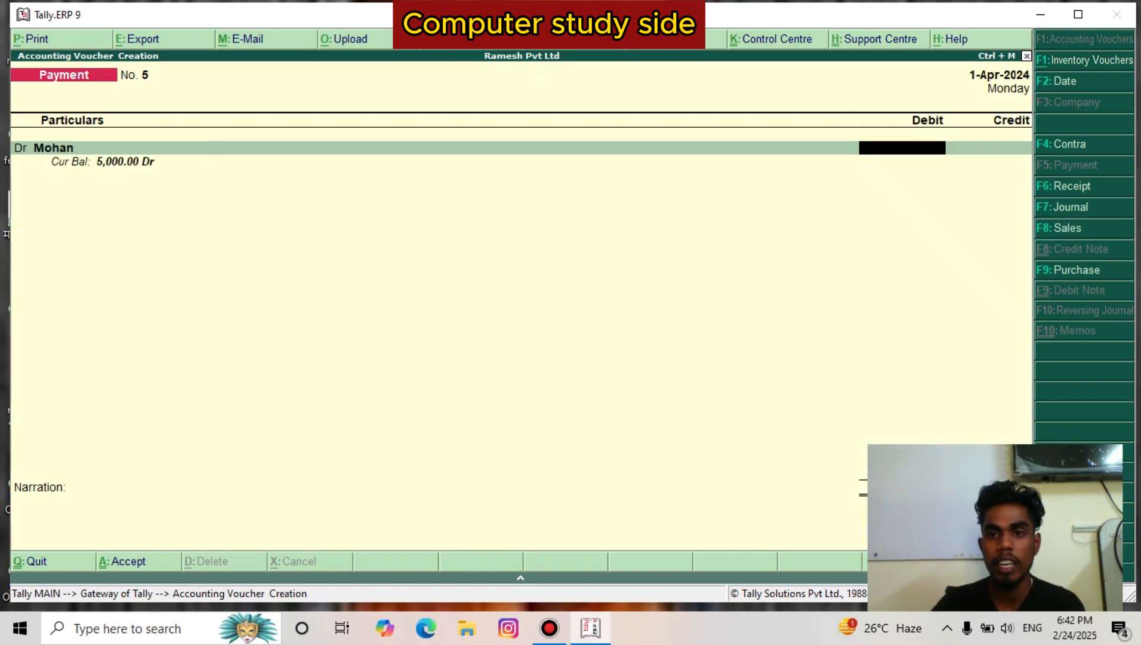
{"action": "type", "text": "2000"}
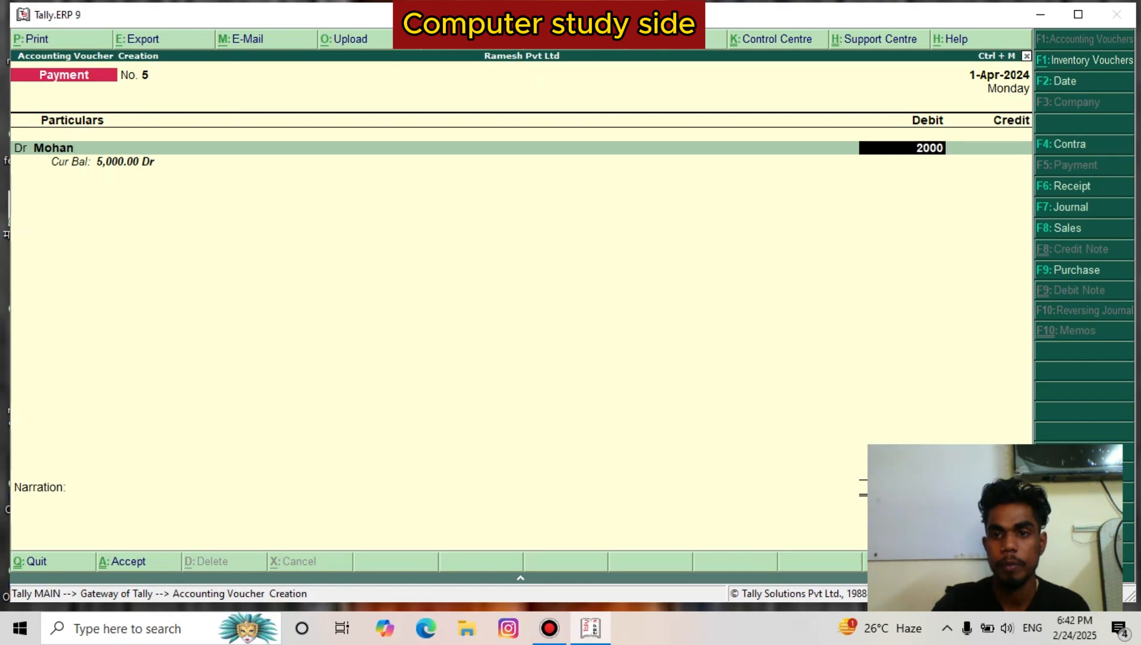
{"action": "key", "text": "Return"}
{"action": "key", "text": "Return"}
{"action": "key", "text": "Return"}
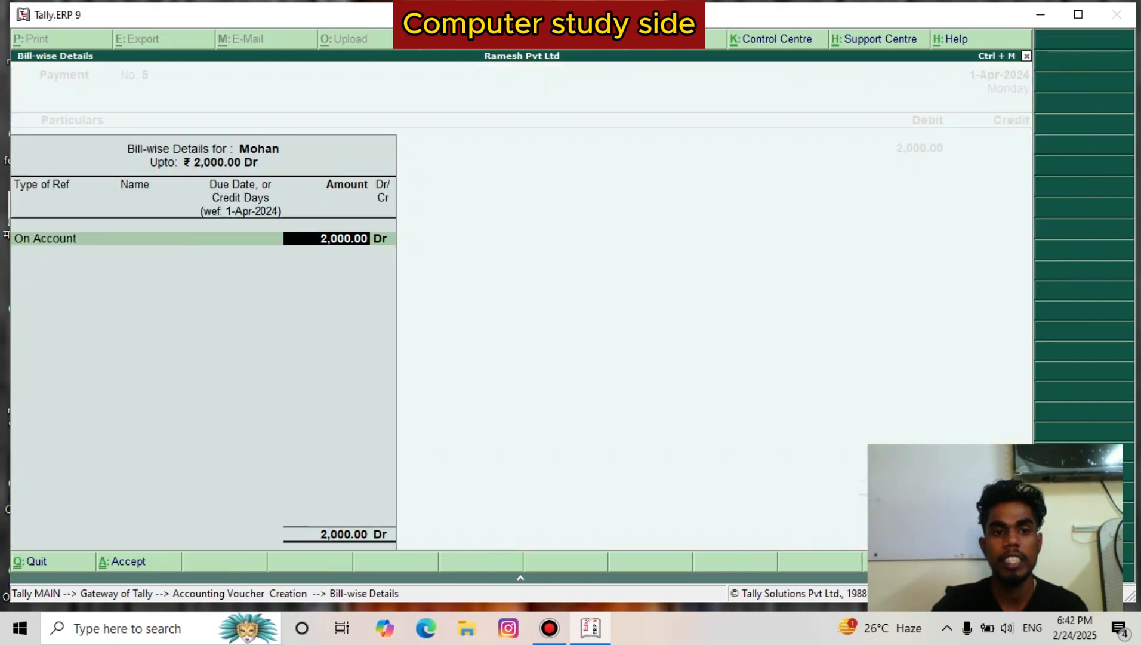
{"action": "key", "text": "Return"}
{"action": "key", "text": "Return"}
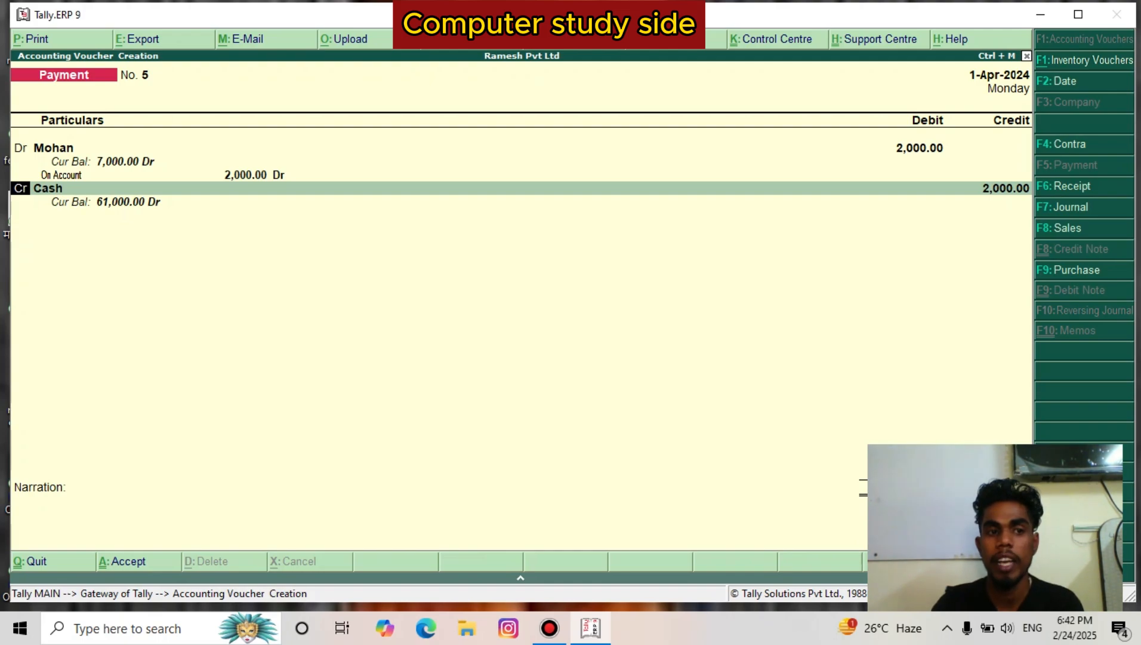
{"action": "type", "text": "d"}
{"action": "key", "text": "Return"}
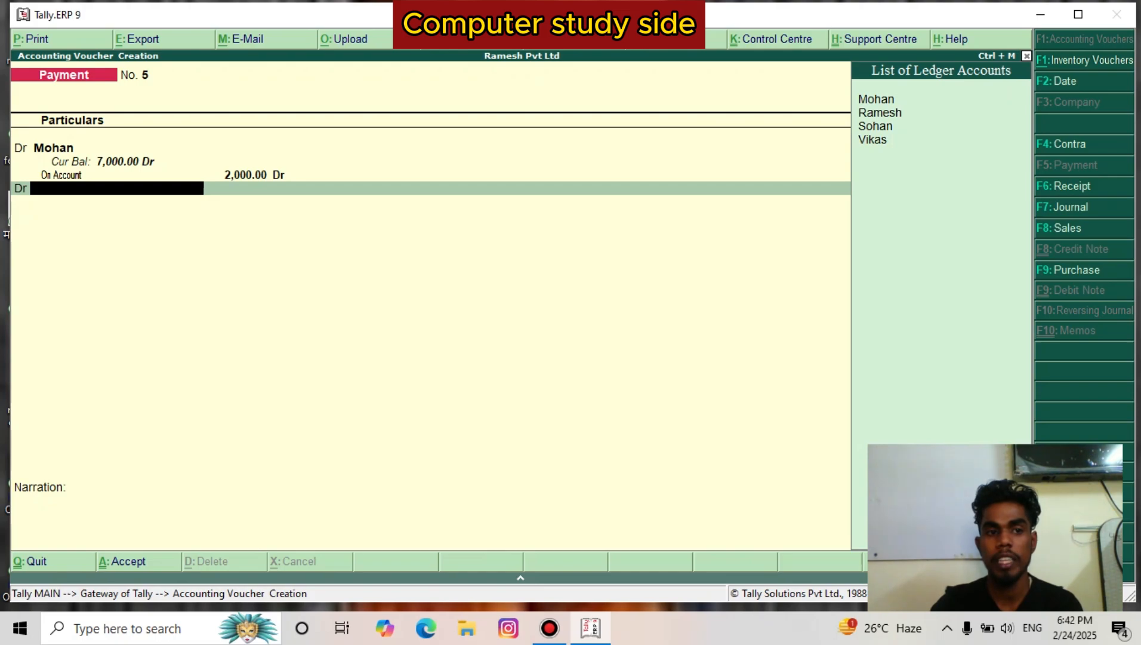
Debit Sohan 2000 on account on the second line, then reopen the Cash credit line
{"action": "key", "text": "Down"}
{"action": "key", "text": "Down"}
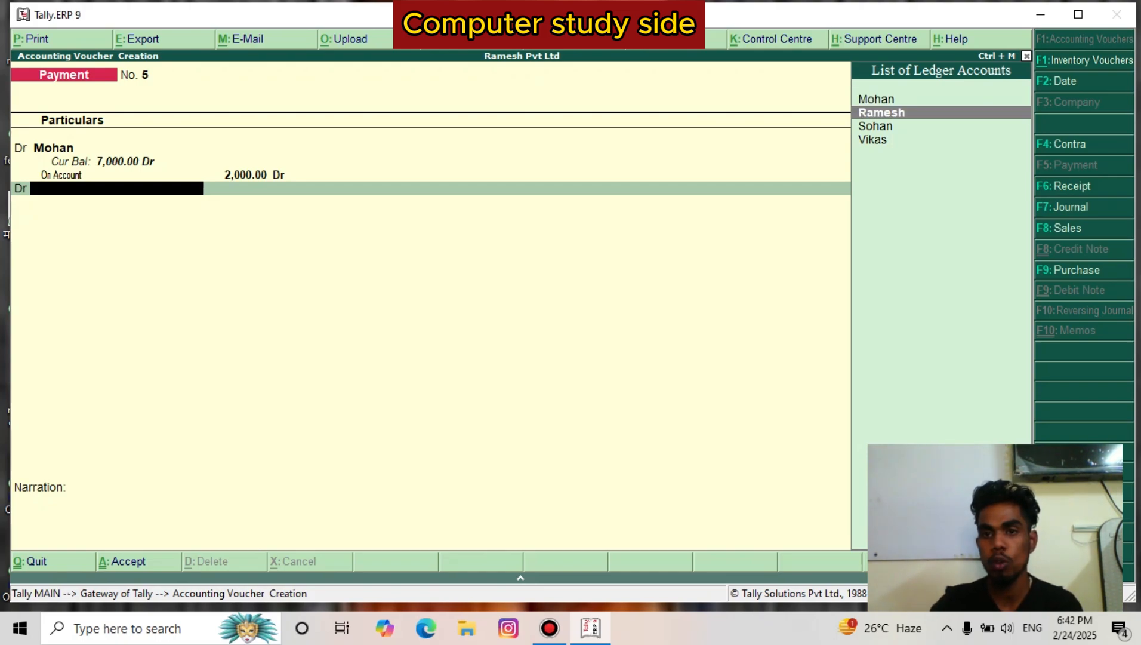
{"action": "key", "text": "Down"}
{"action": "key", "text": "Return"}
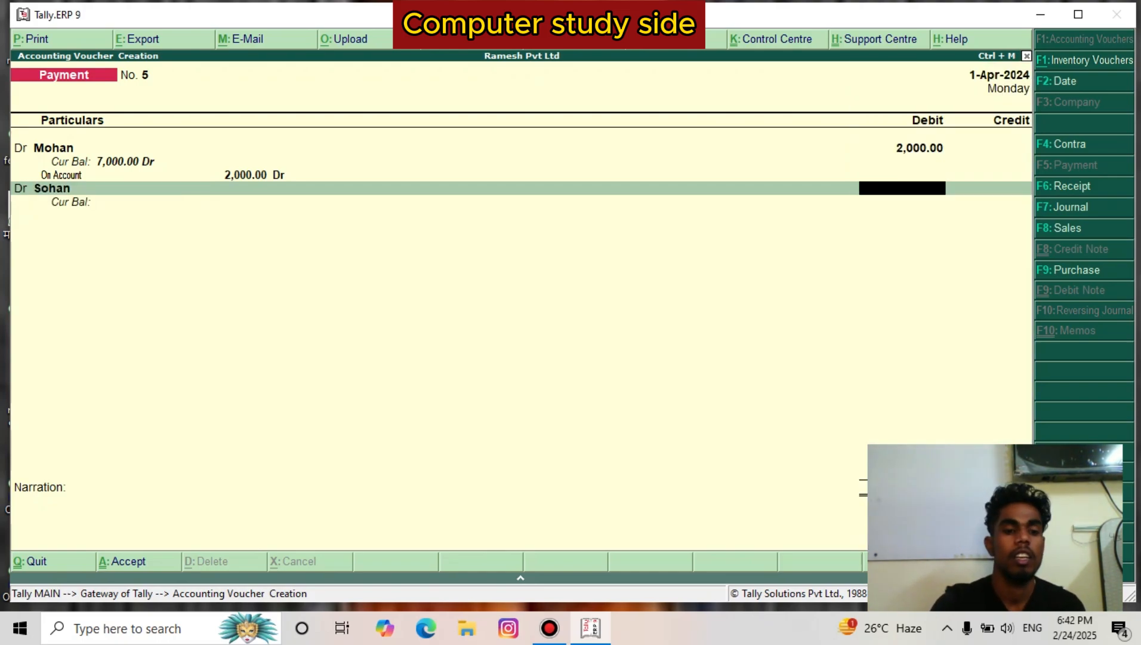
{"action": "type", "text": "2000"}
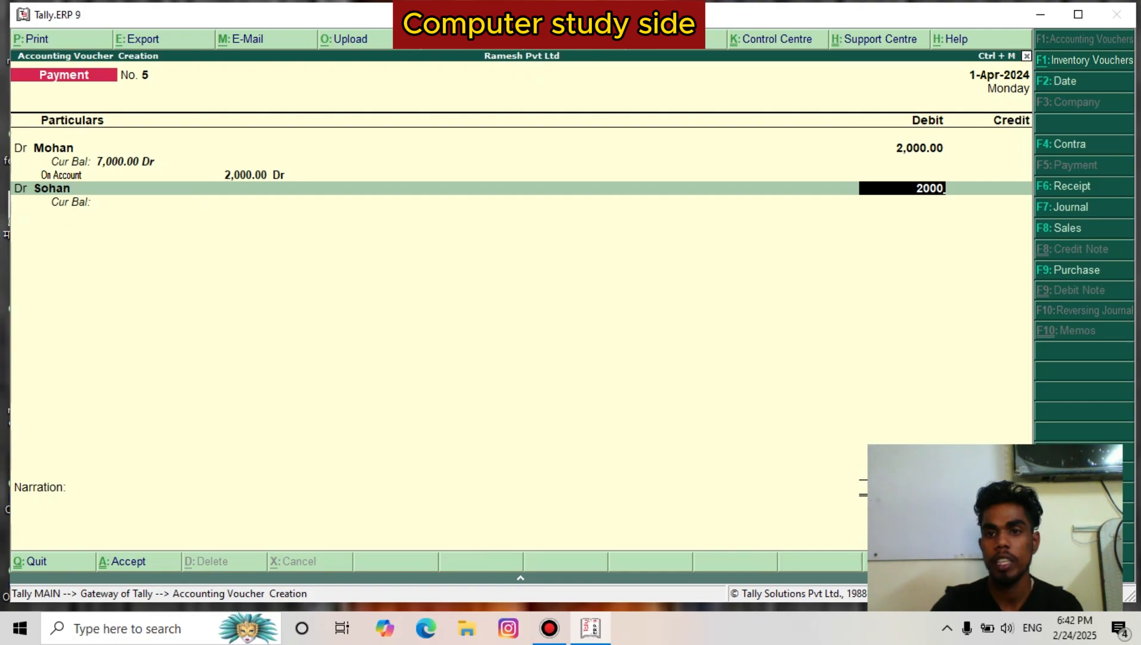
{"action": "key", "text": "Return"}
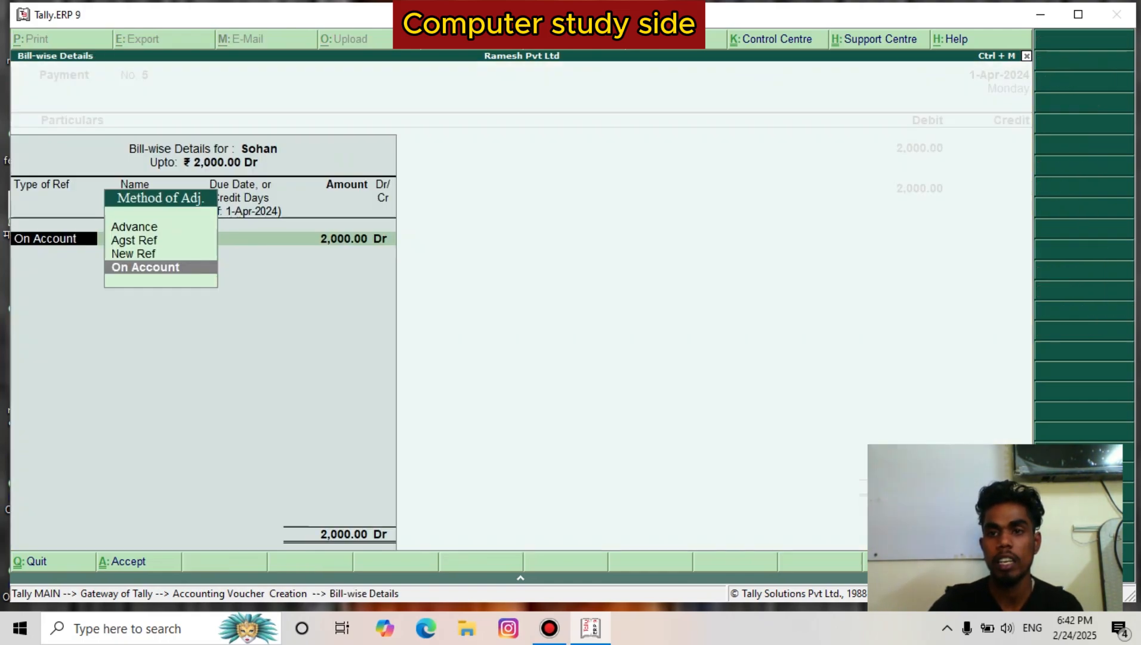
{"action": "key", "text": "Return"}
{"action": "key", "text": "Return"}
{"action": "key", "text": "Return"}
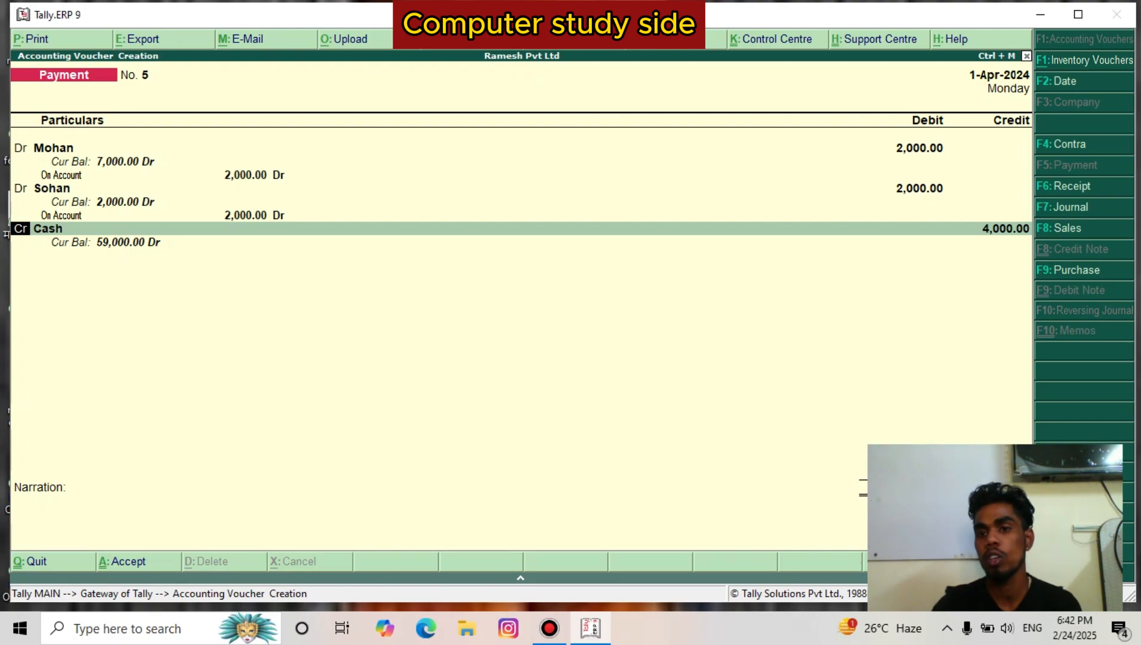
{"action": "key", "text": "Return"}
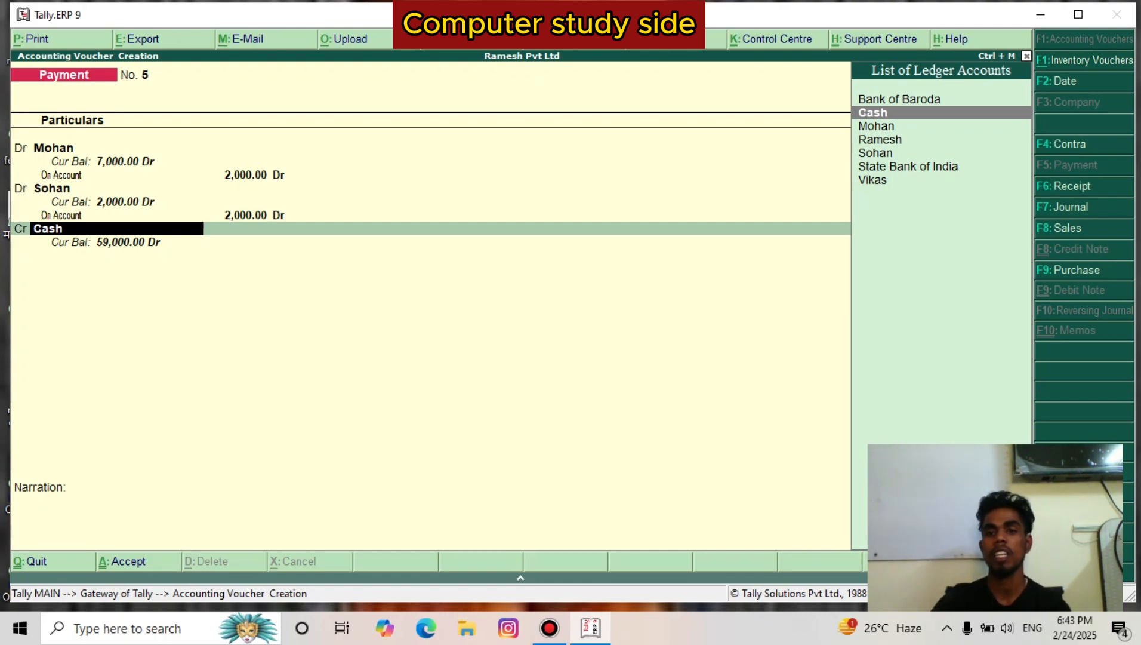
Credit State Bank of India 4,000 by cheque, narrate 'payment is paid to mohan and sohan by sbi', and save
{"action": "key", "text": "Down"}
{"action": "key", "text": "Down"}
{"action": "key", "text": "Down"}
{"action": "key", "text": "Down"}
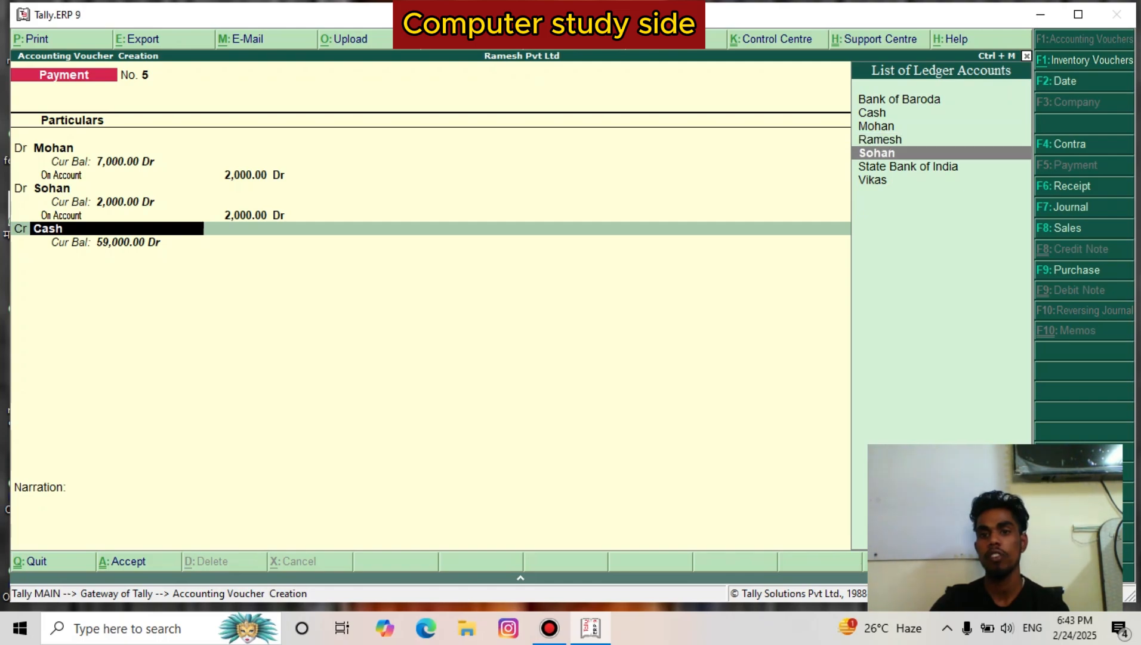
{"action": "key", "text": "Return"}
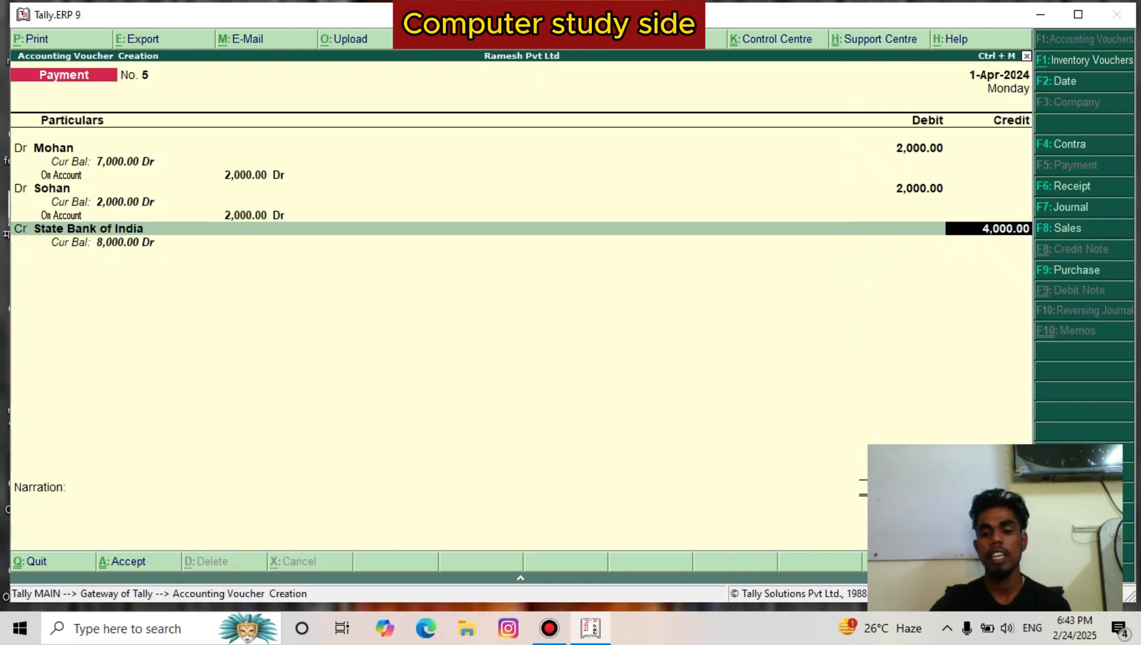
{"action": "key", "text": "Return"}
{"action": "key", "text": "Return"}
{"action": "key", "text": "Return"}
{"action": "key", "text": "Return"}
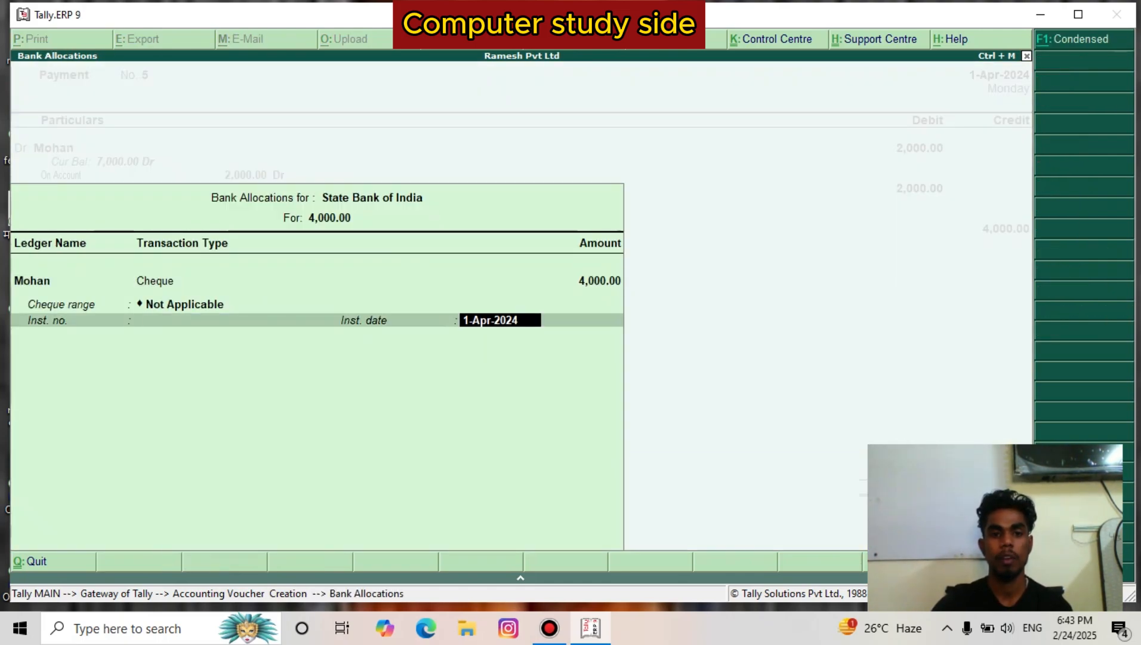
{"action": "key", "text": "Return"}
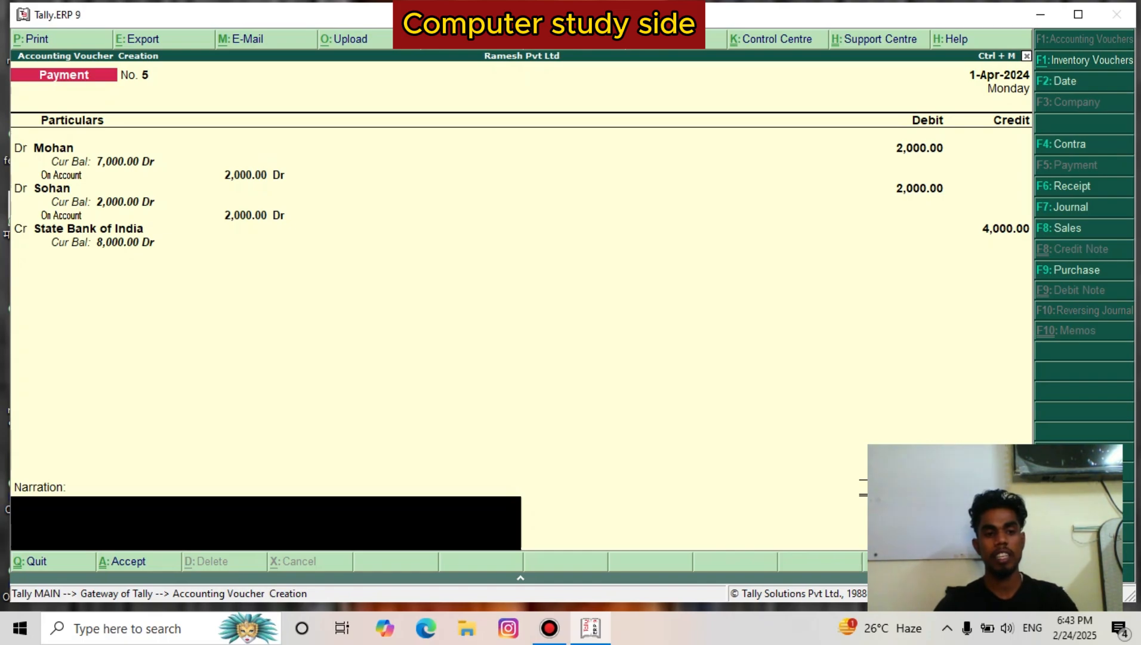
{"action": "type", "text": "payment"}
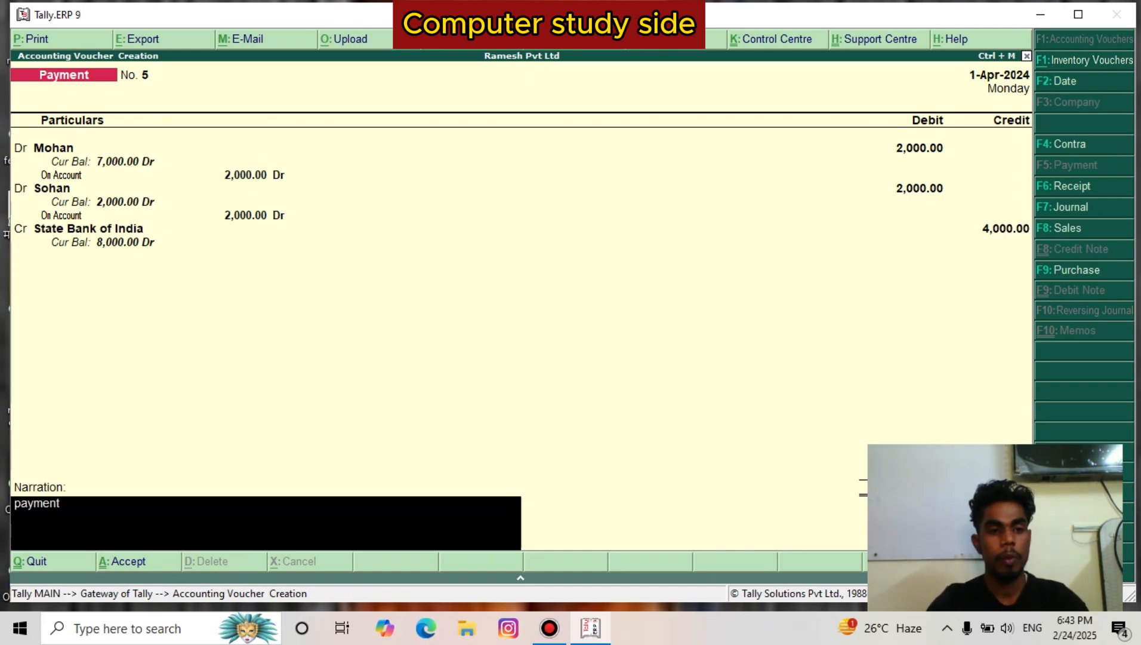
{"action": "type", "text": " is paid to"}
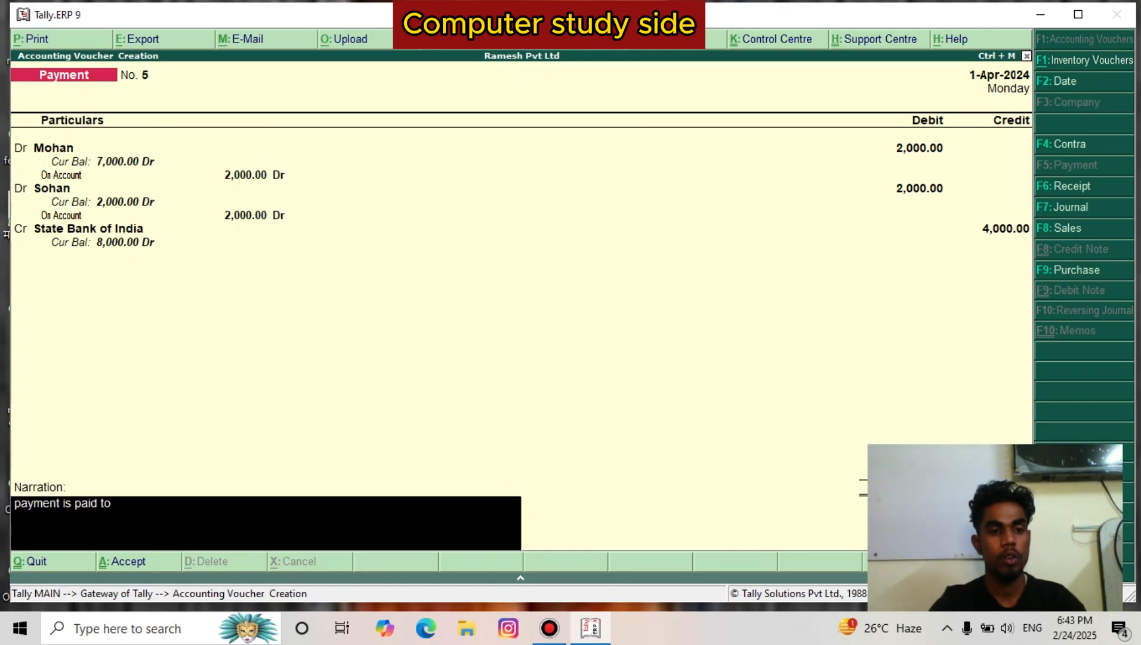
{"action": "type", "text": " mohan and"}
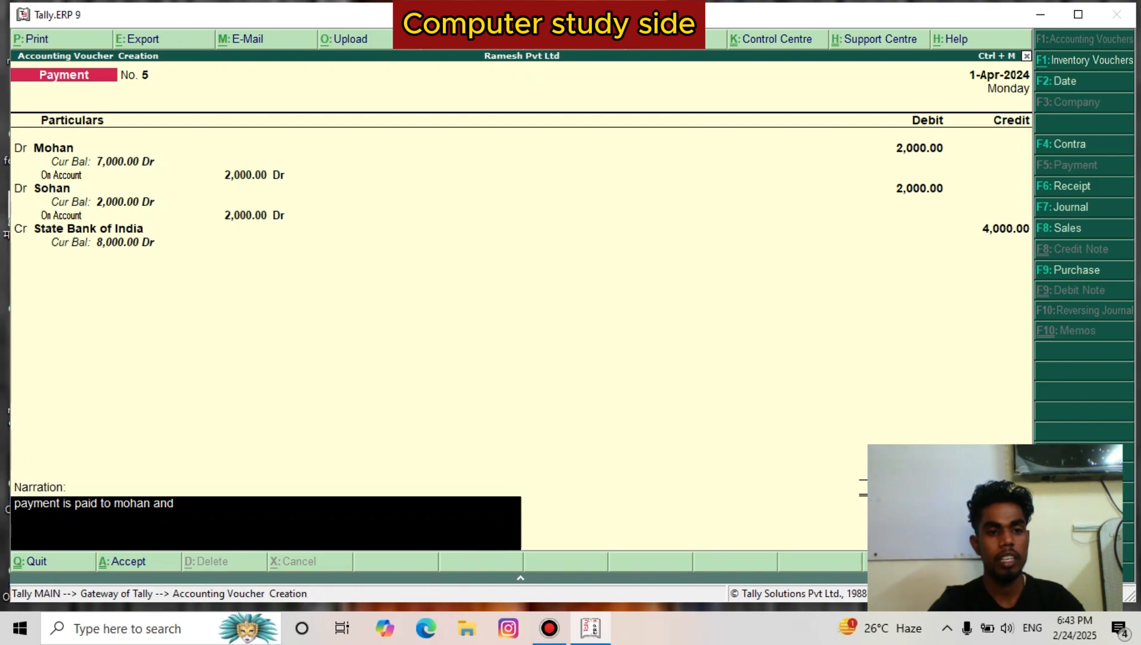
{"action": "type", "text": " sohan by"}
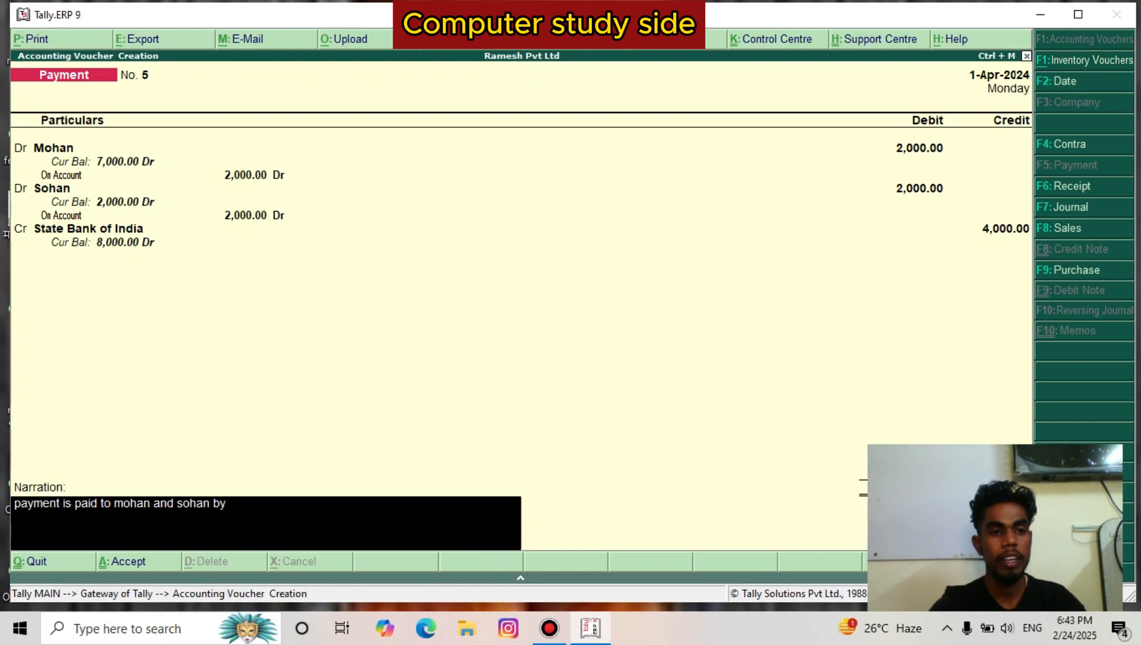
{"action": "type", "text": " sb"}
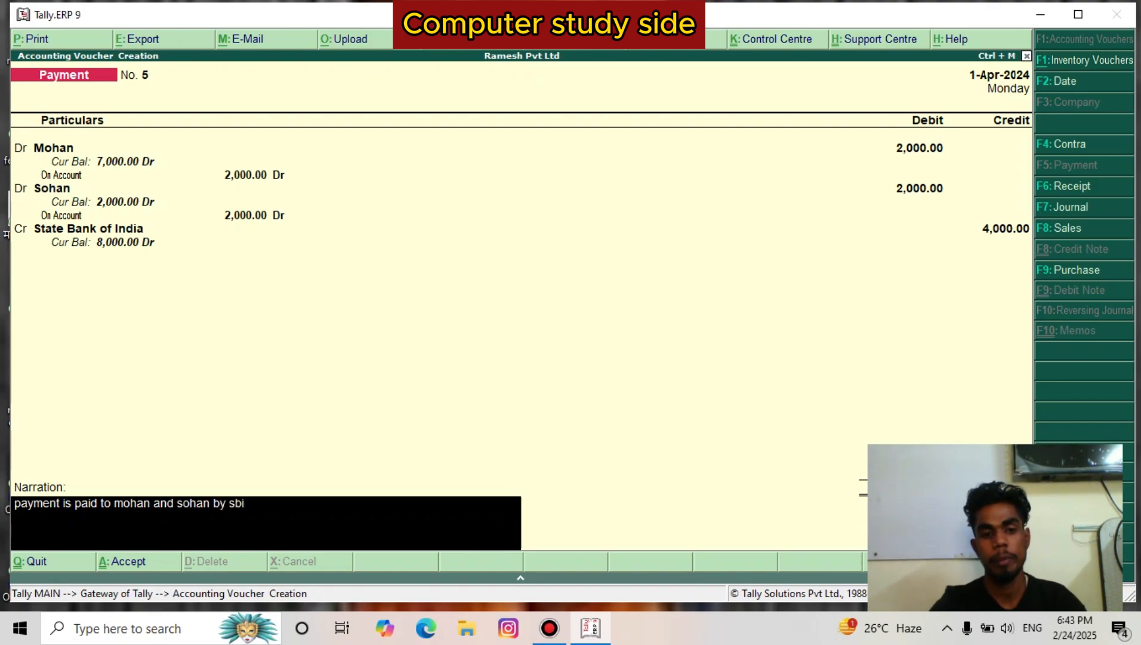
{"action": "type", "text": "i"}
{"action": "key", "text": "Return"}
{"action": "key", "text": "Return"}
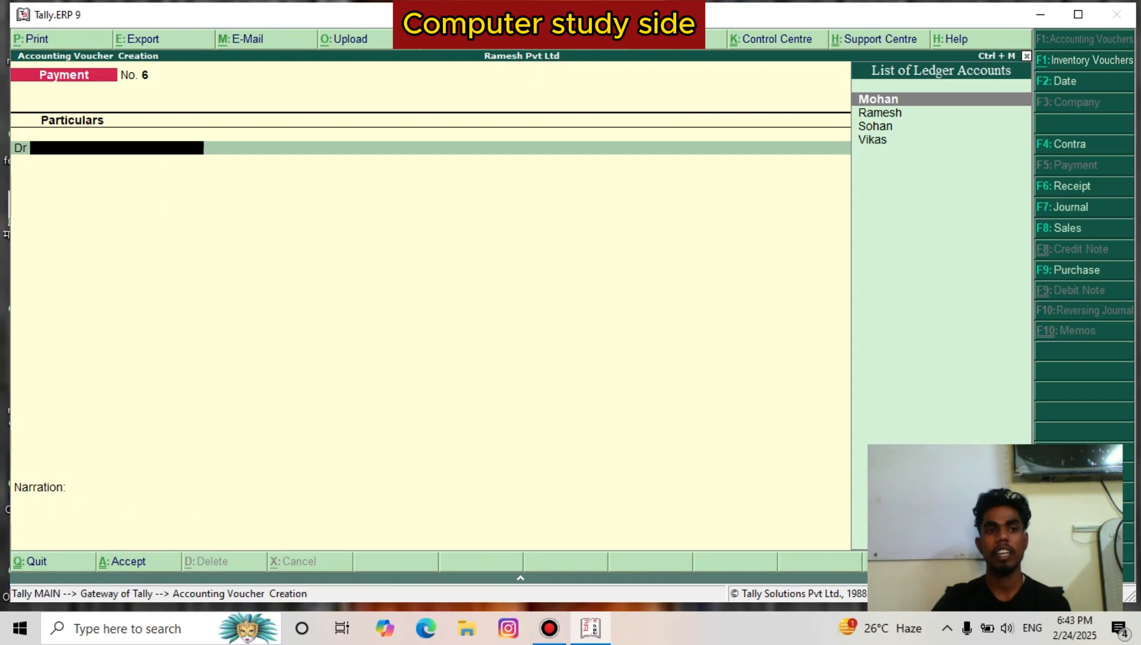